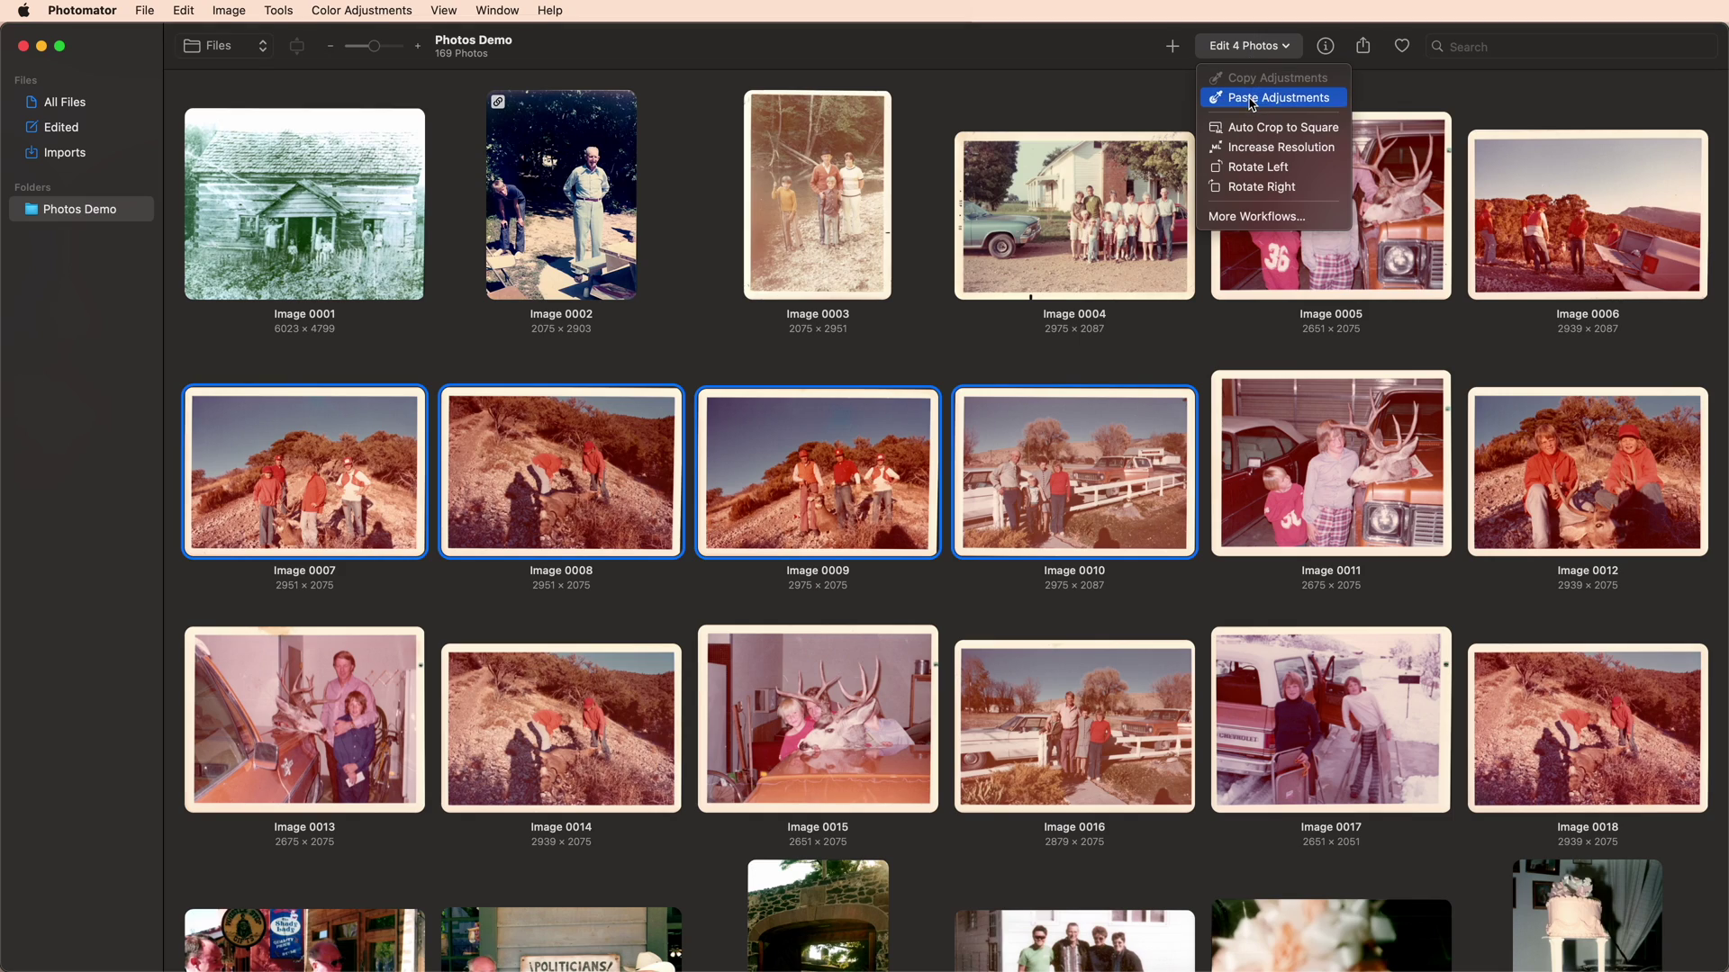
Apply Paste Adjustments from the Edit 4 Photos menu to Images 0007–0010
{"action": "left_click", "coordinate": [1251, 101]}
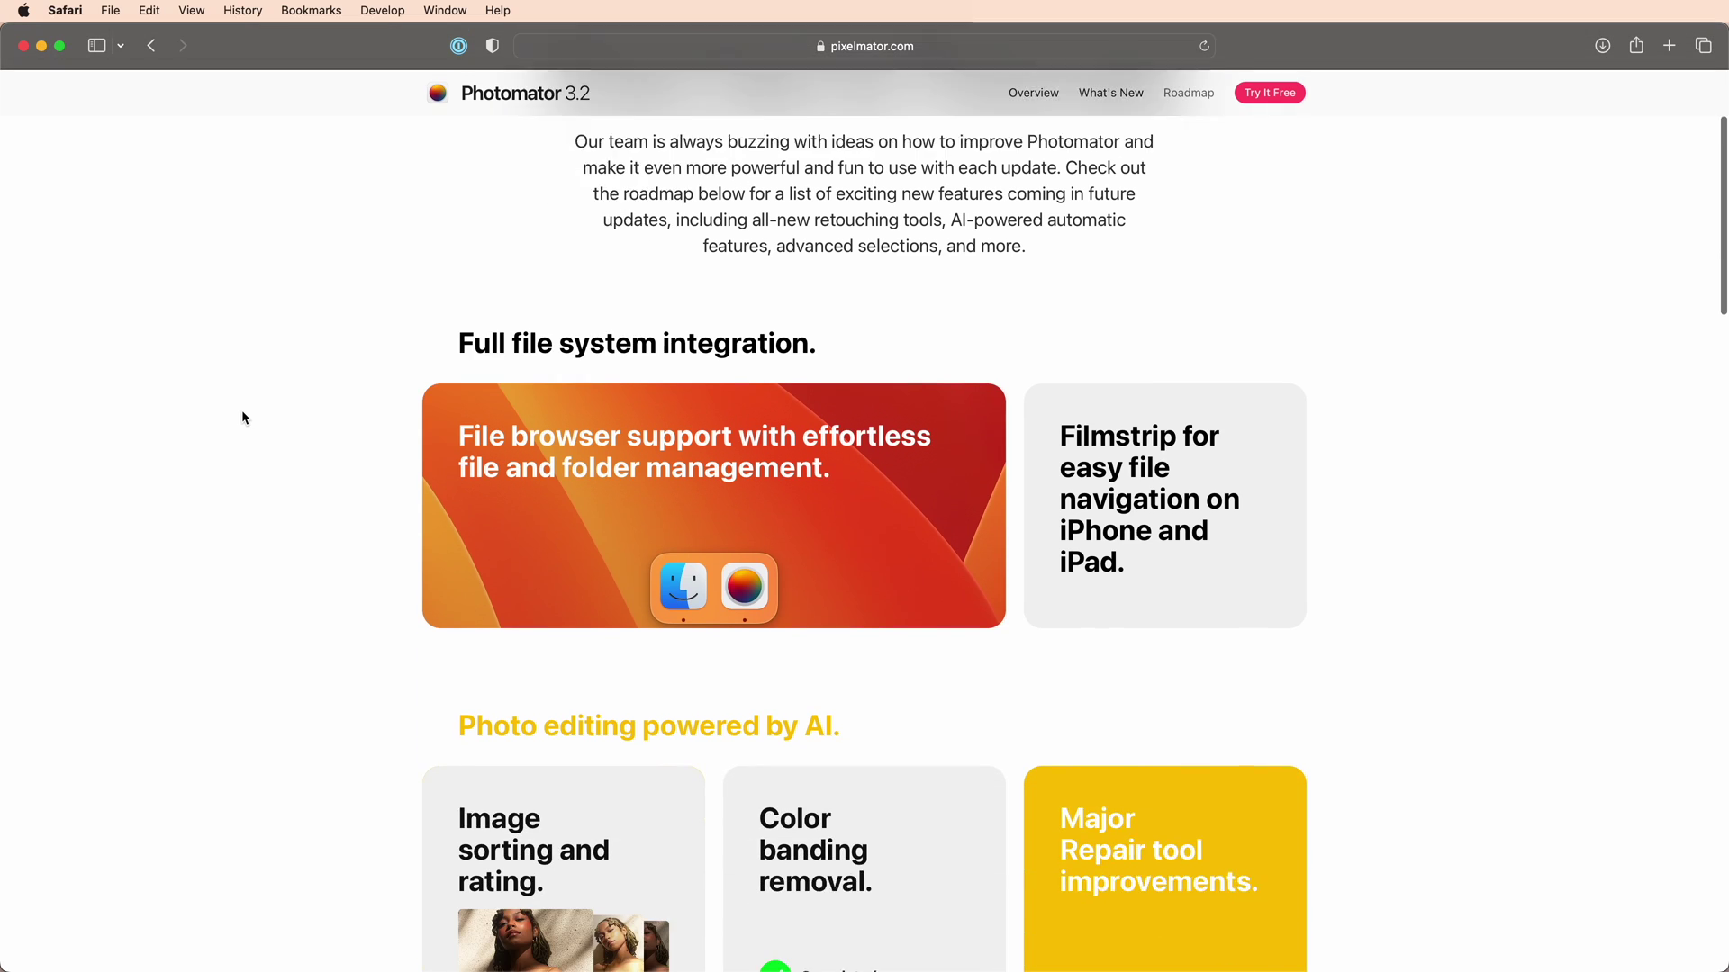
{"action": "scroll", "coordinate": [242, 417], "scroll_direction": "down", "scroll_amount": 3}
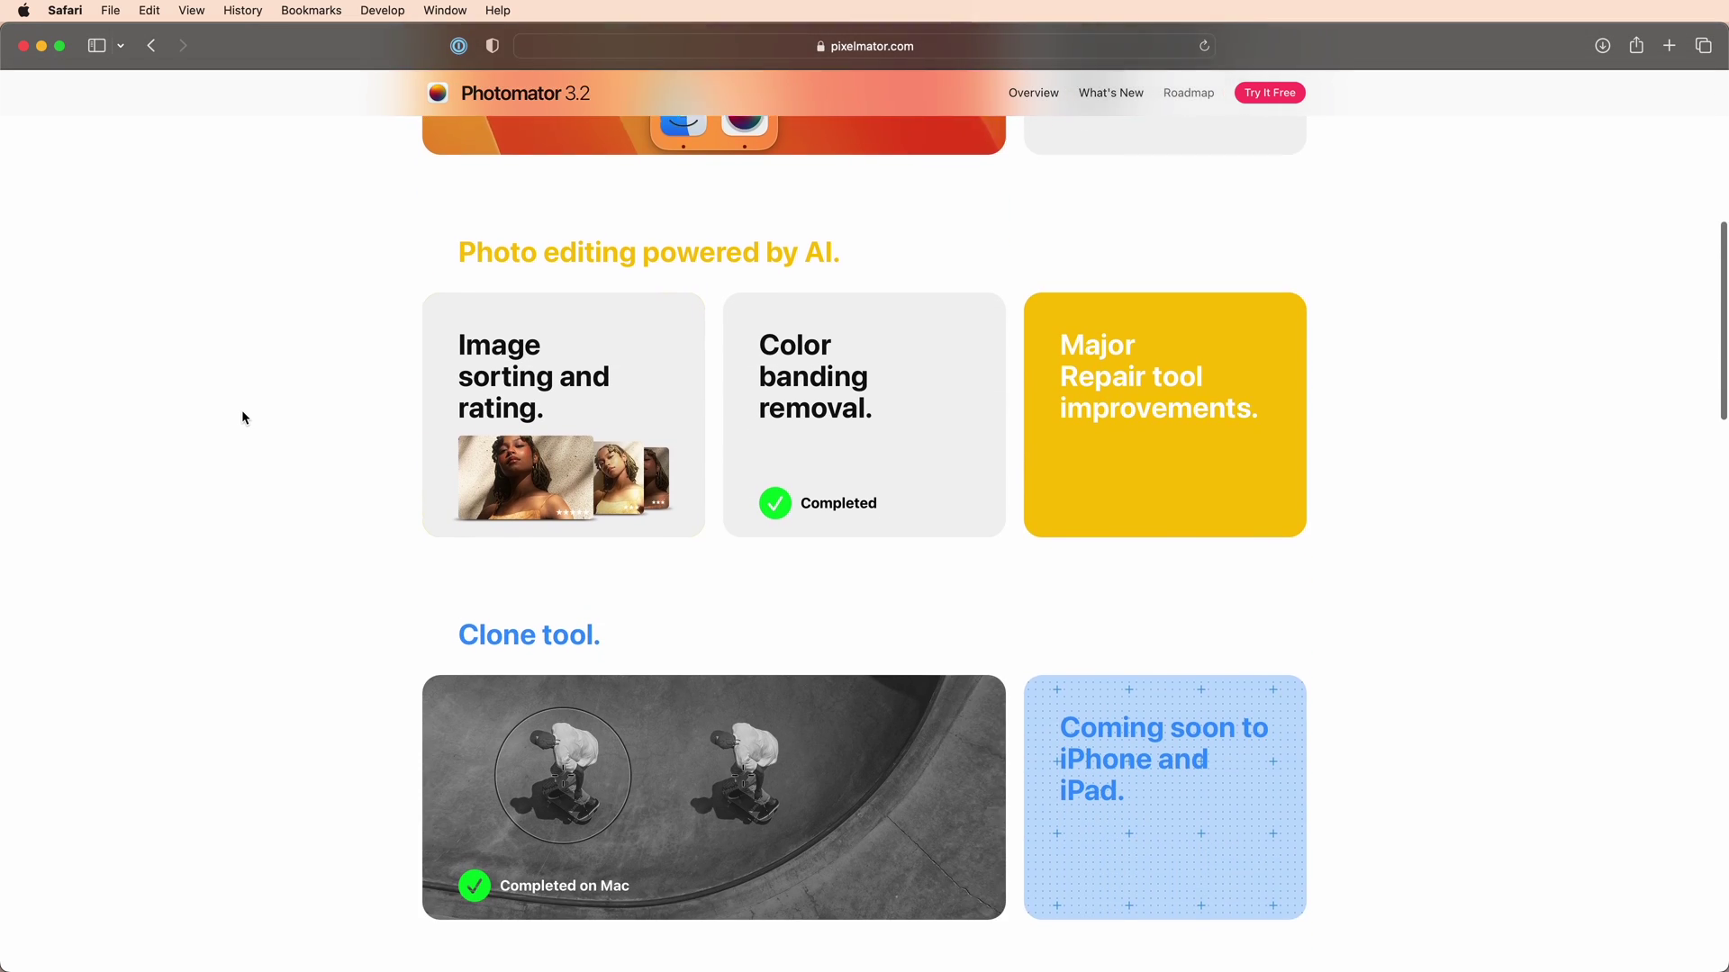
{"action": "scroll", "coordinate": [242, 417], "scroll_direction": "down", "scroll_amount": 4}
{"action": "scroll", "coordinate": [242, 416], "scroll_direction": "down", "scroll_amount": 5}
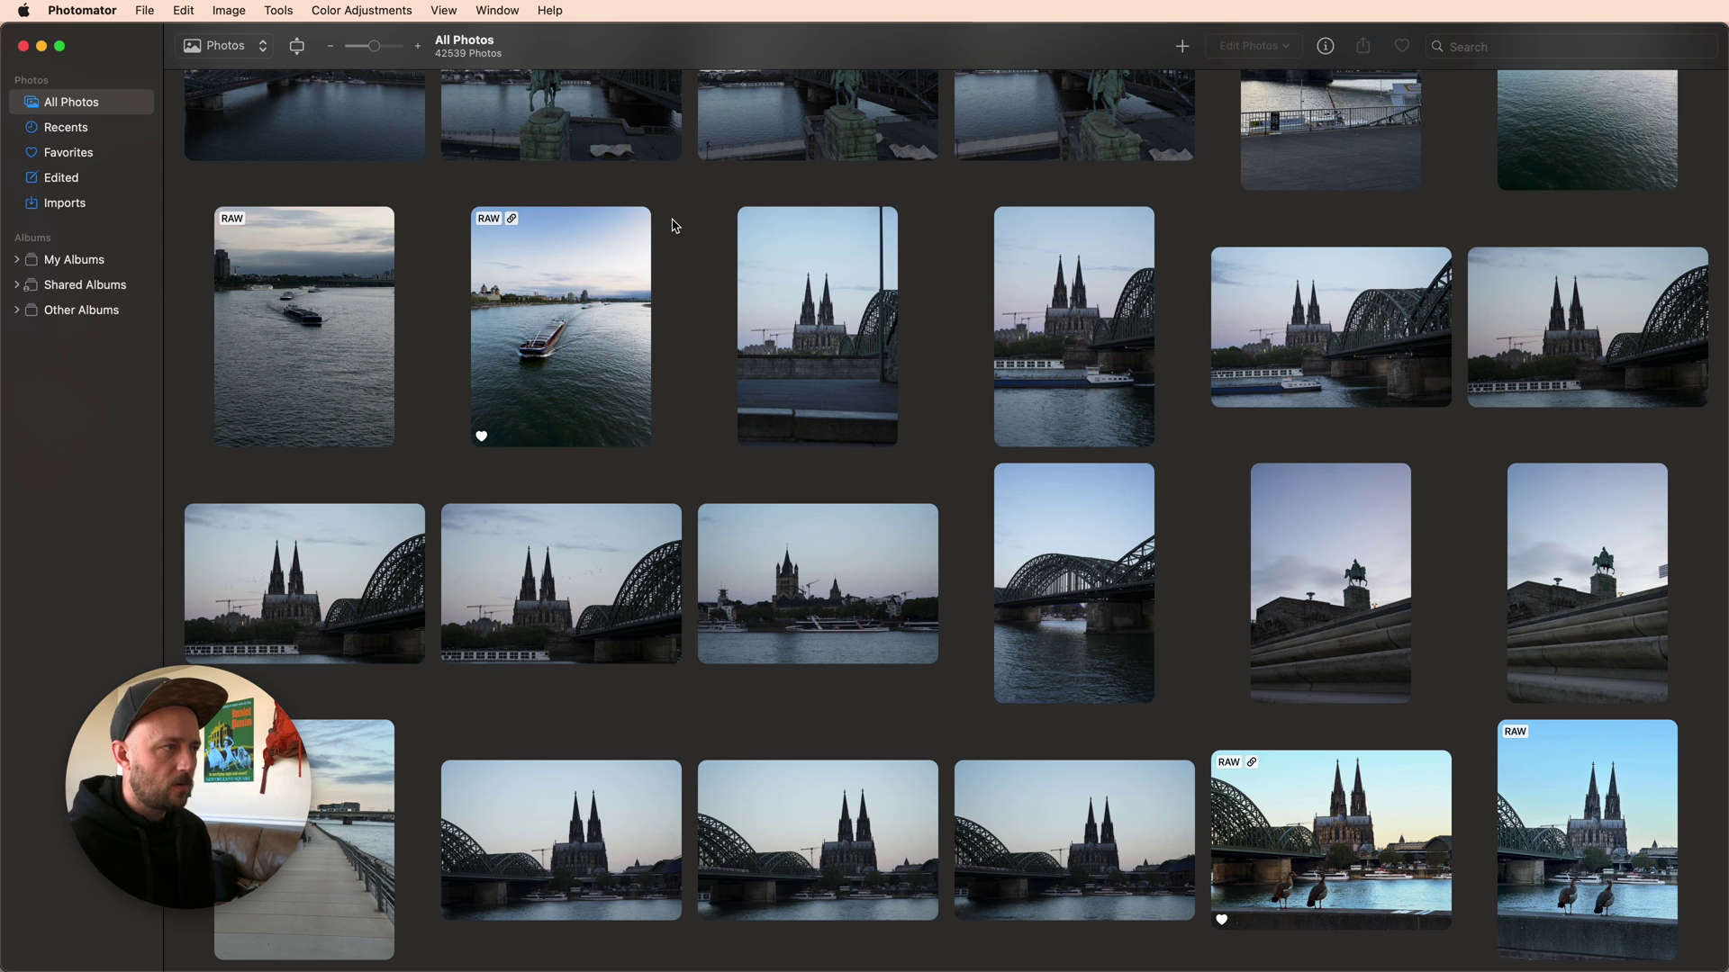
View the RAW cathedral-and-geese photo full-size, return to the grid, and switch to Apple Photos
{"action": "double_click", "coordinate": [1278, 766]}
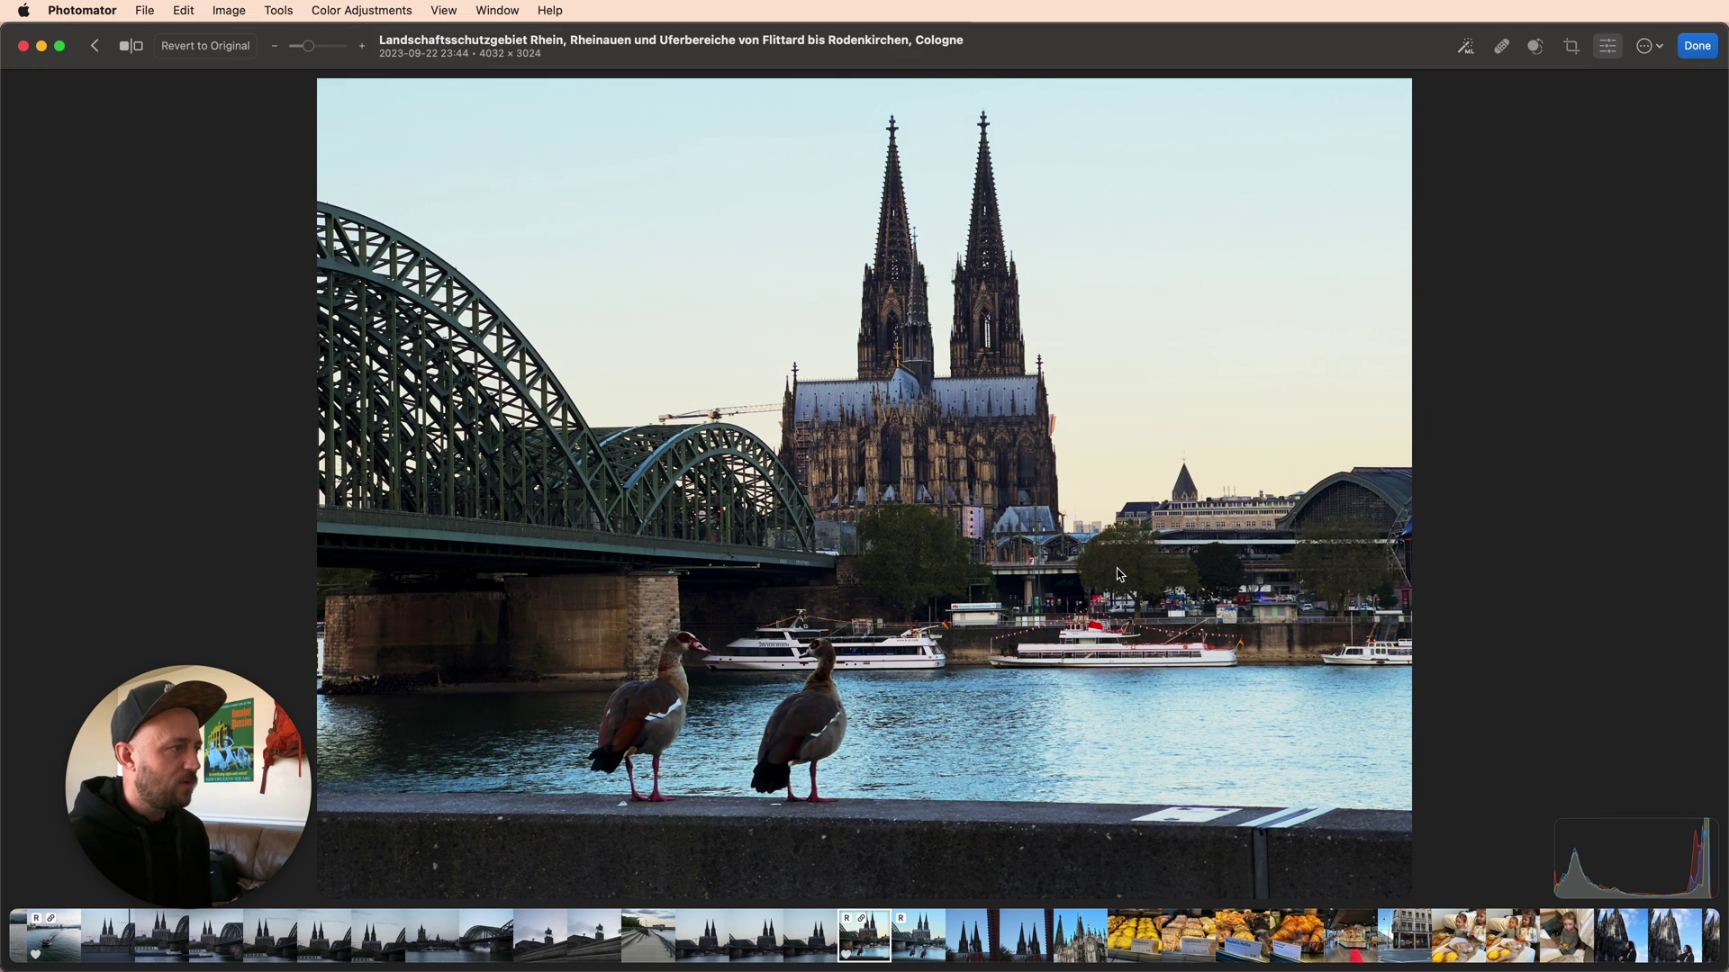
{"action": "key", "text": "Escape"}
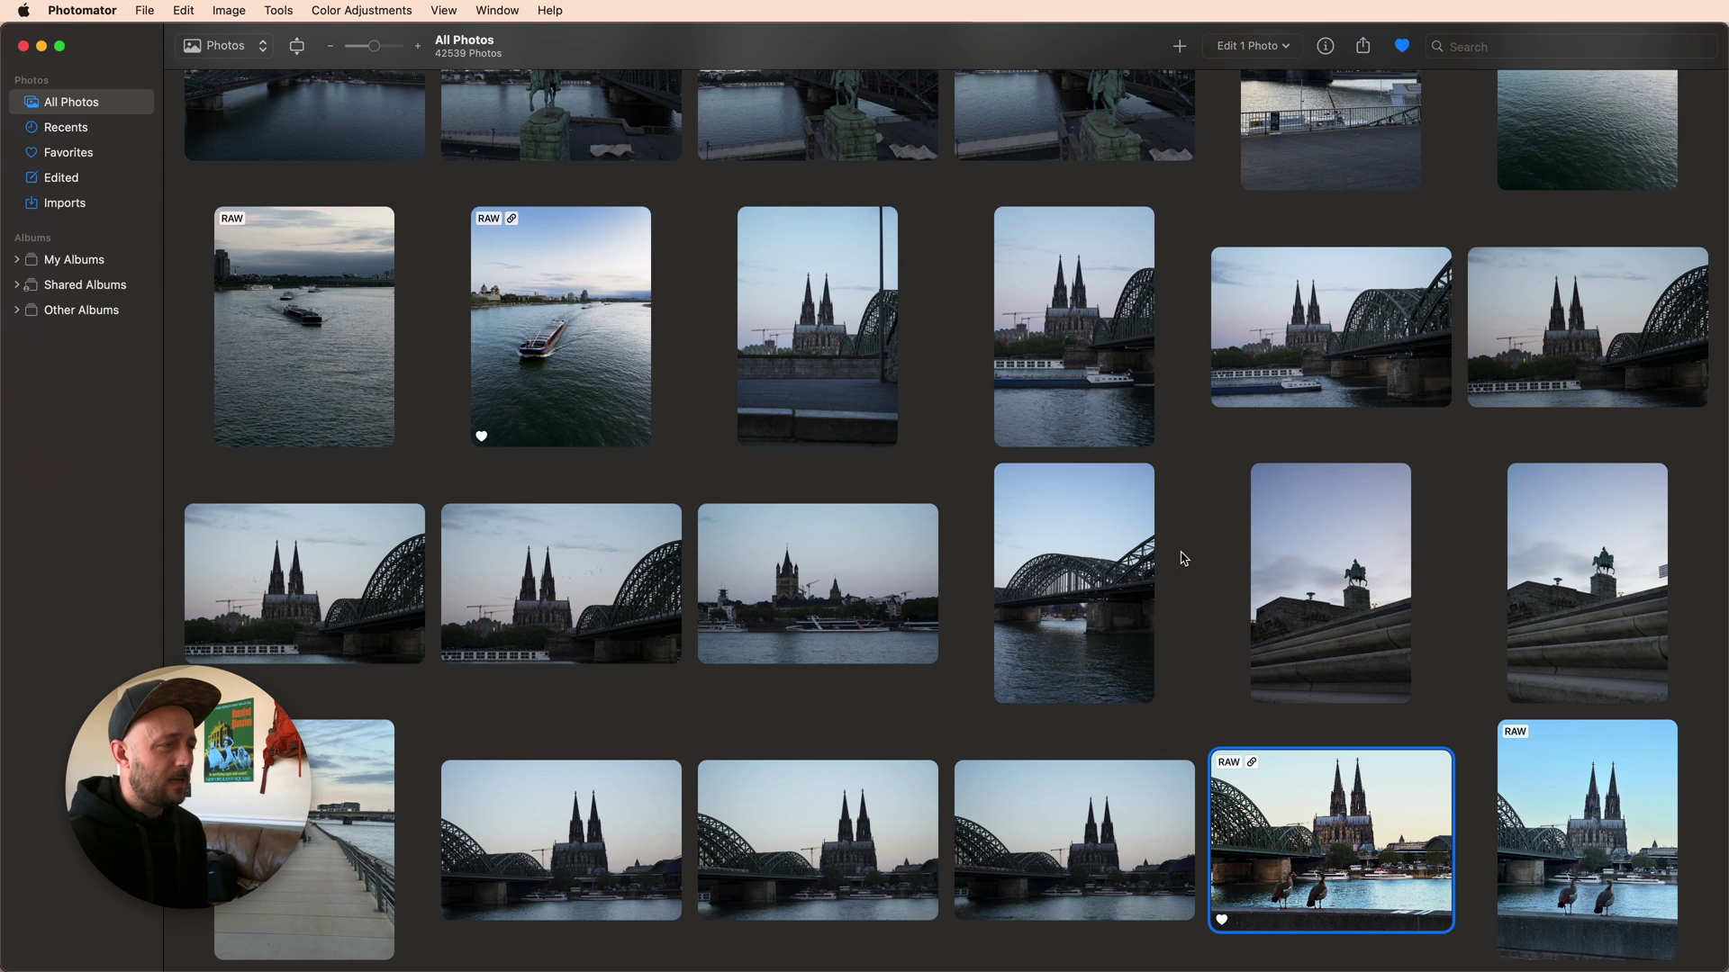
{"action": "key", "text": "super+Tab"}
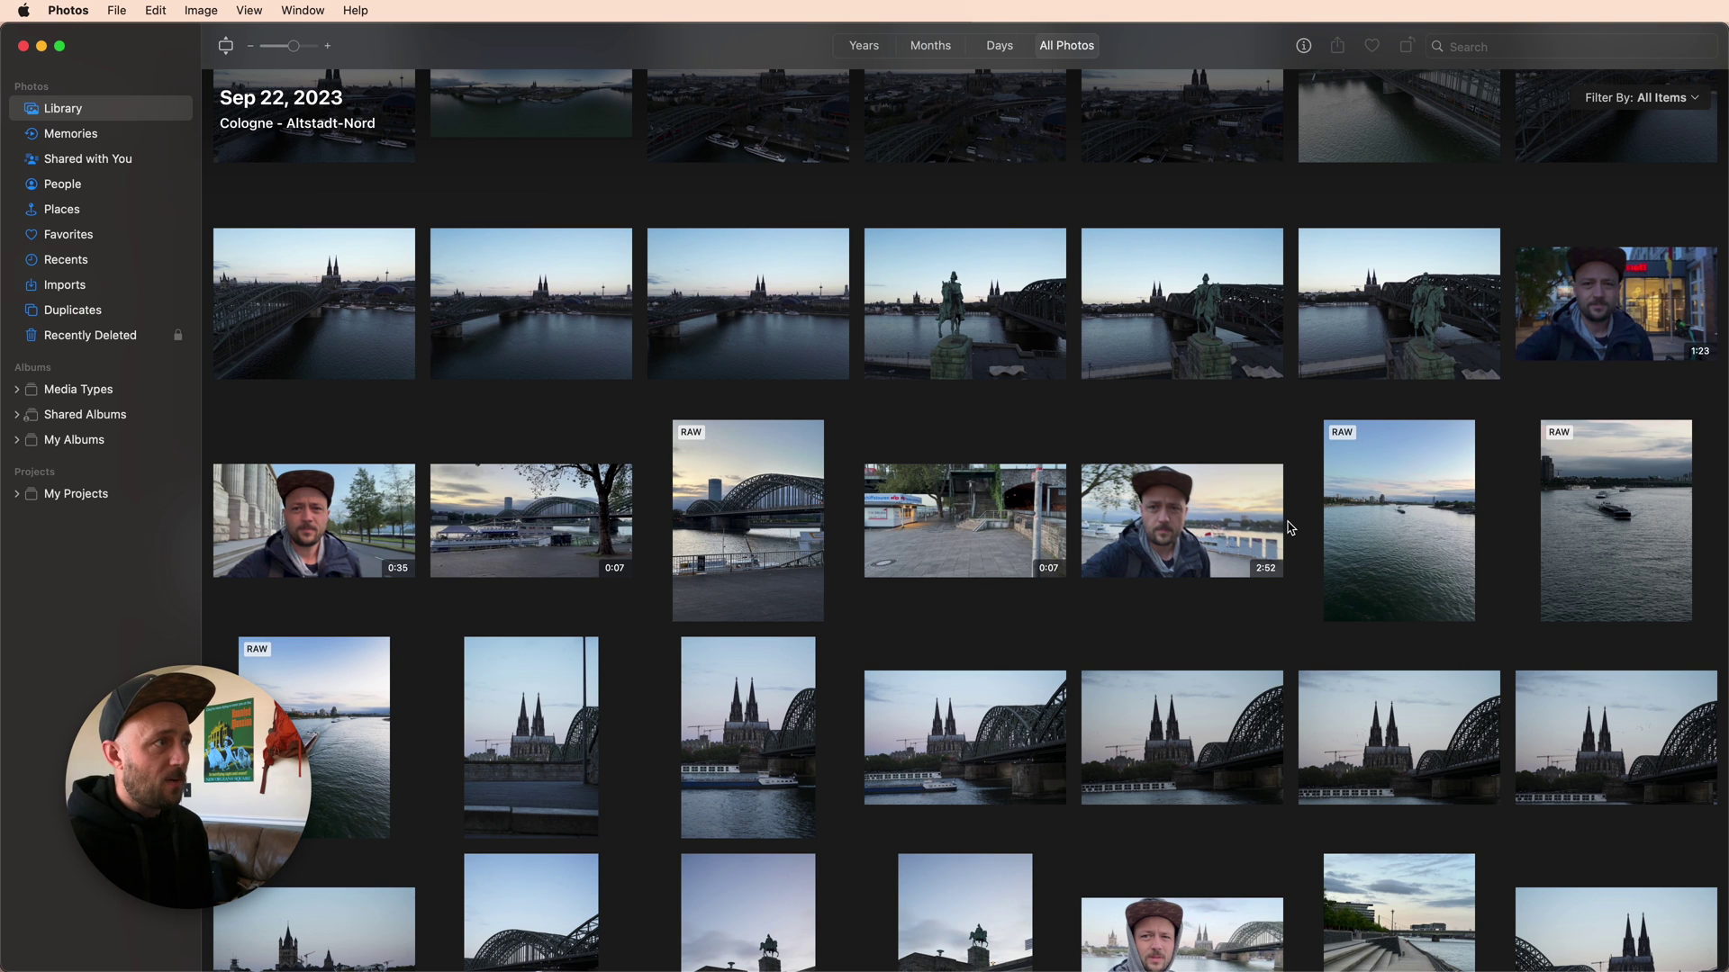
Scroll up through the Sep 22, 2023 Cologne photos in the Apple Photos Library
{"action": "scroll", "coordinate": [1293, 526], "scroll_direction": "up", "scroll_amount": 2}
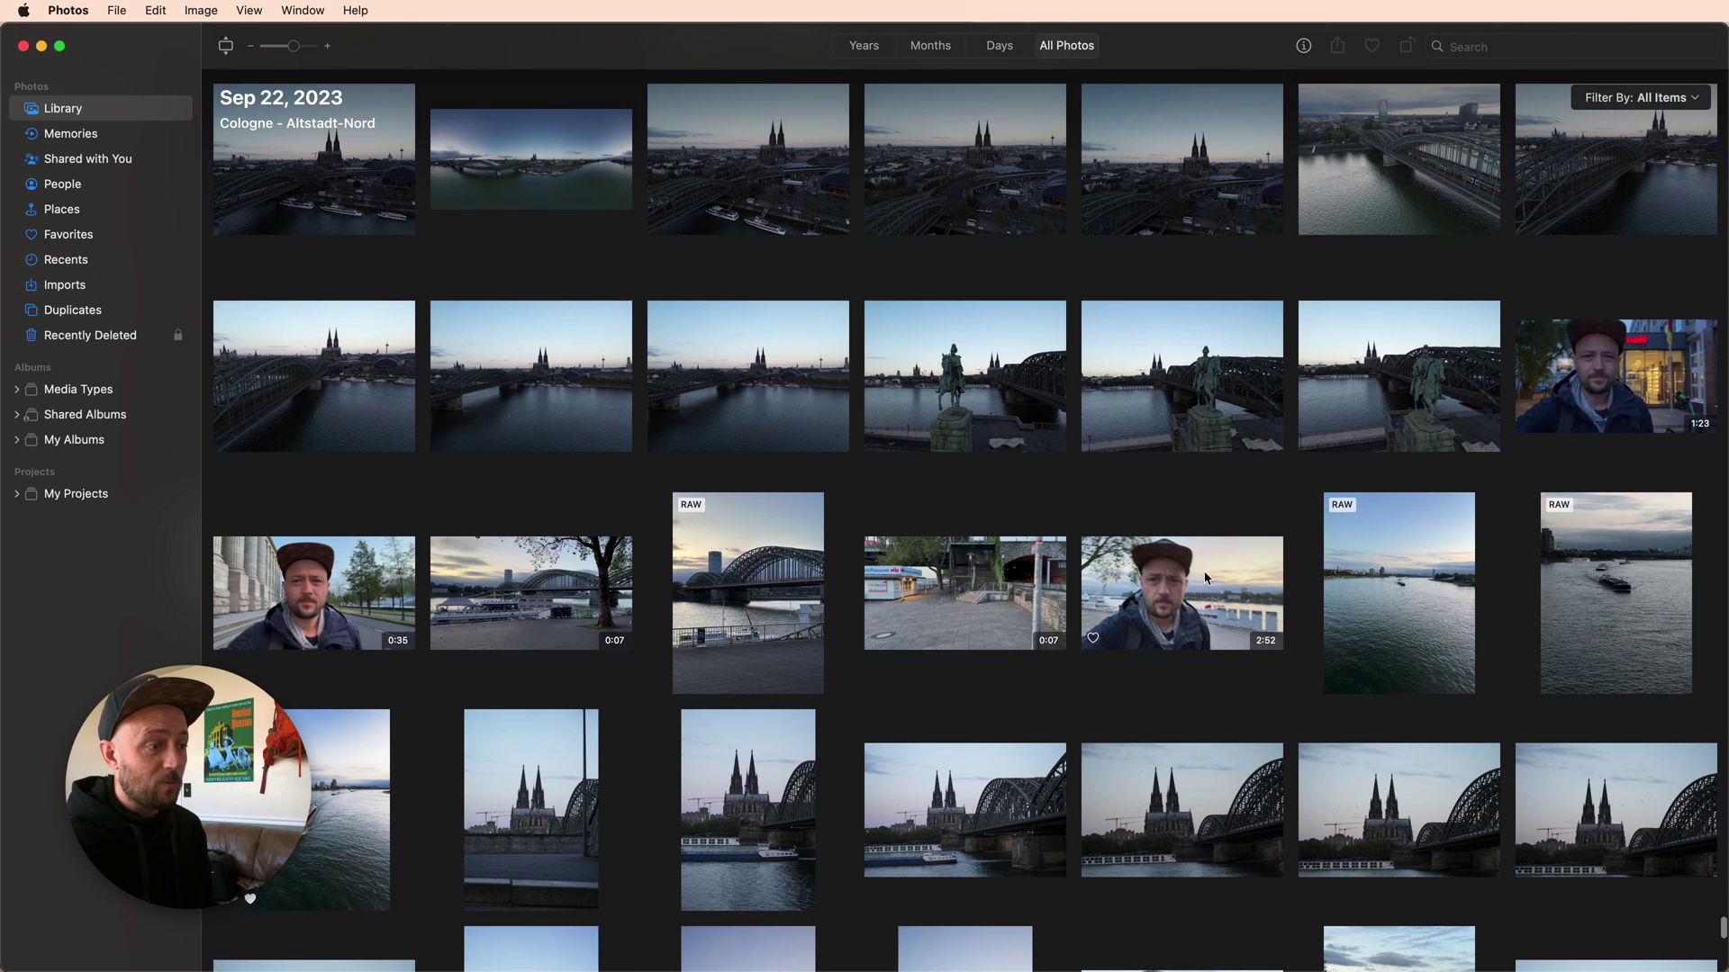
{"action": "scroll", "coordinate": [920, 512], "scroll_direction": "up", "scroll_amount": 5}
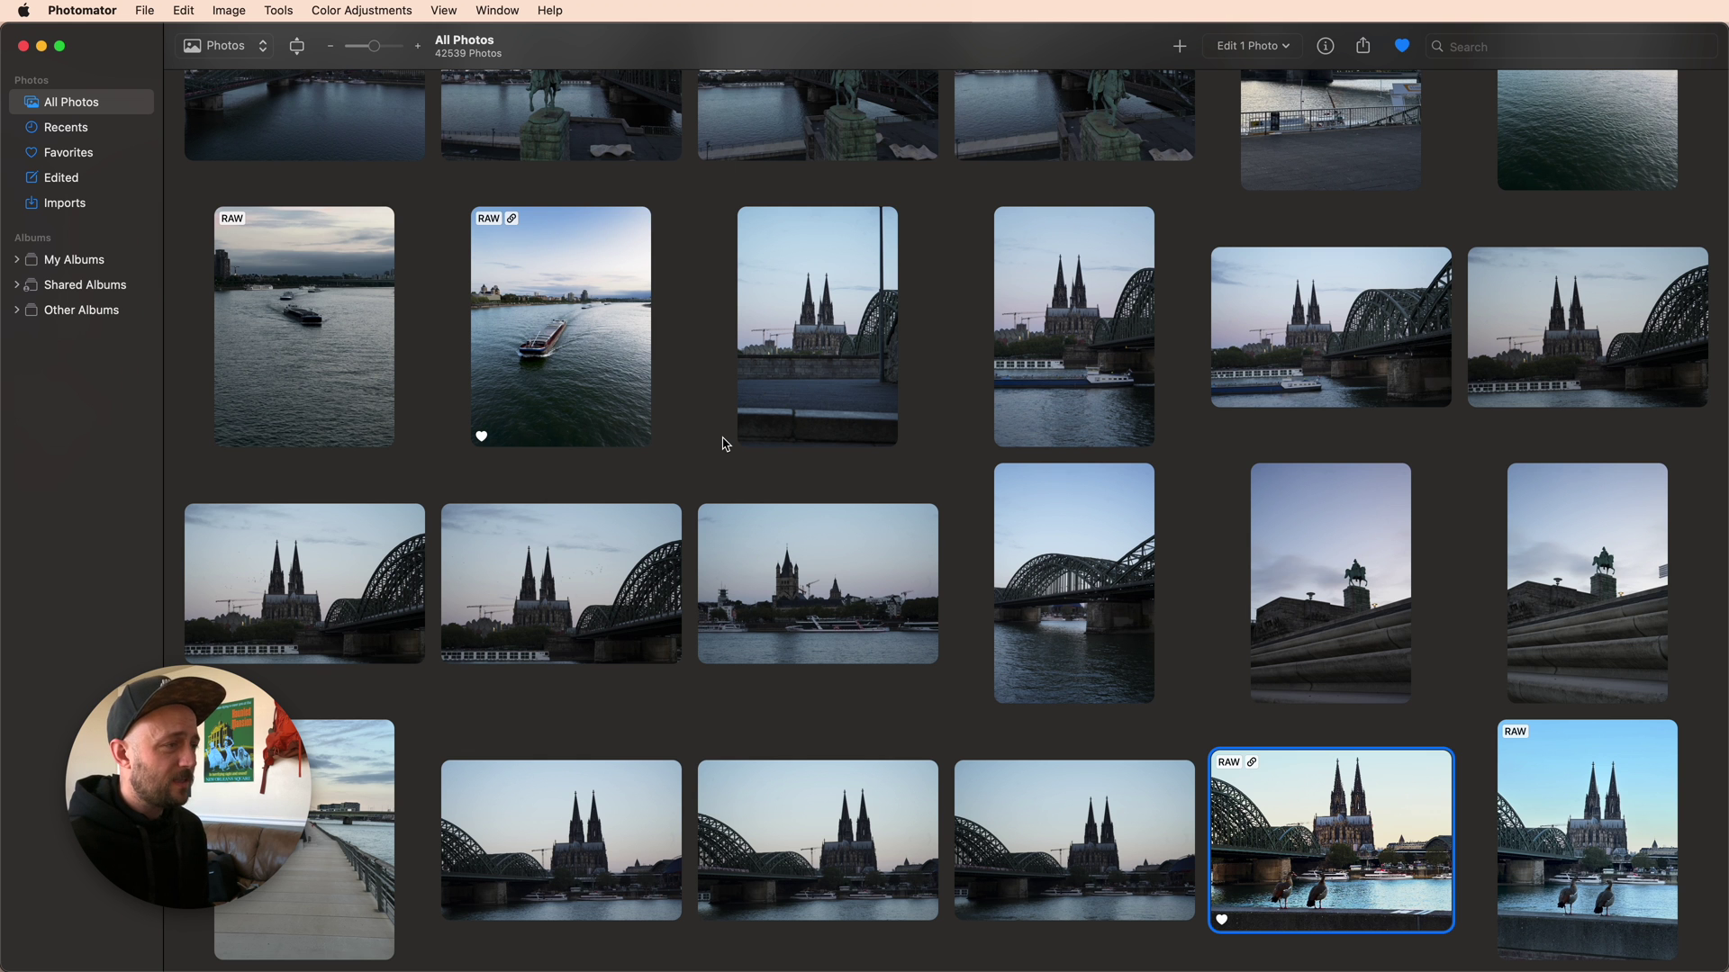
Switch Photomator's source from the Photos library to Files
{"action": "left_click", "coordinate": [246, 50]}
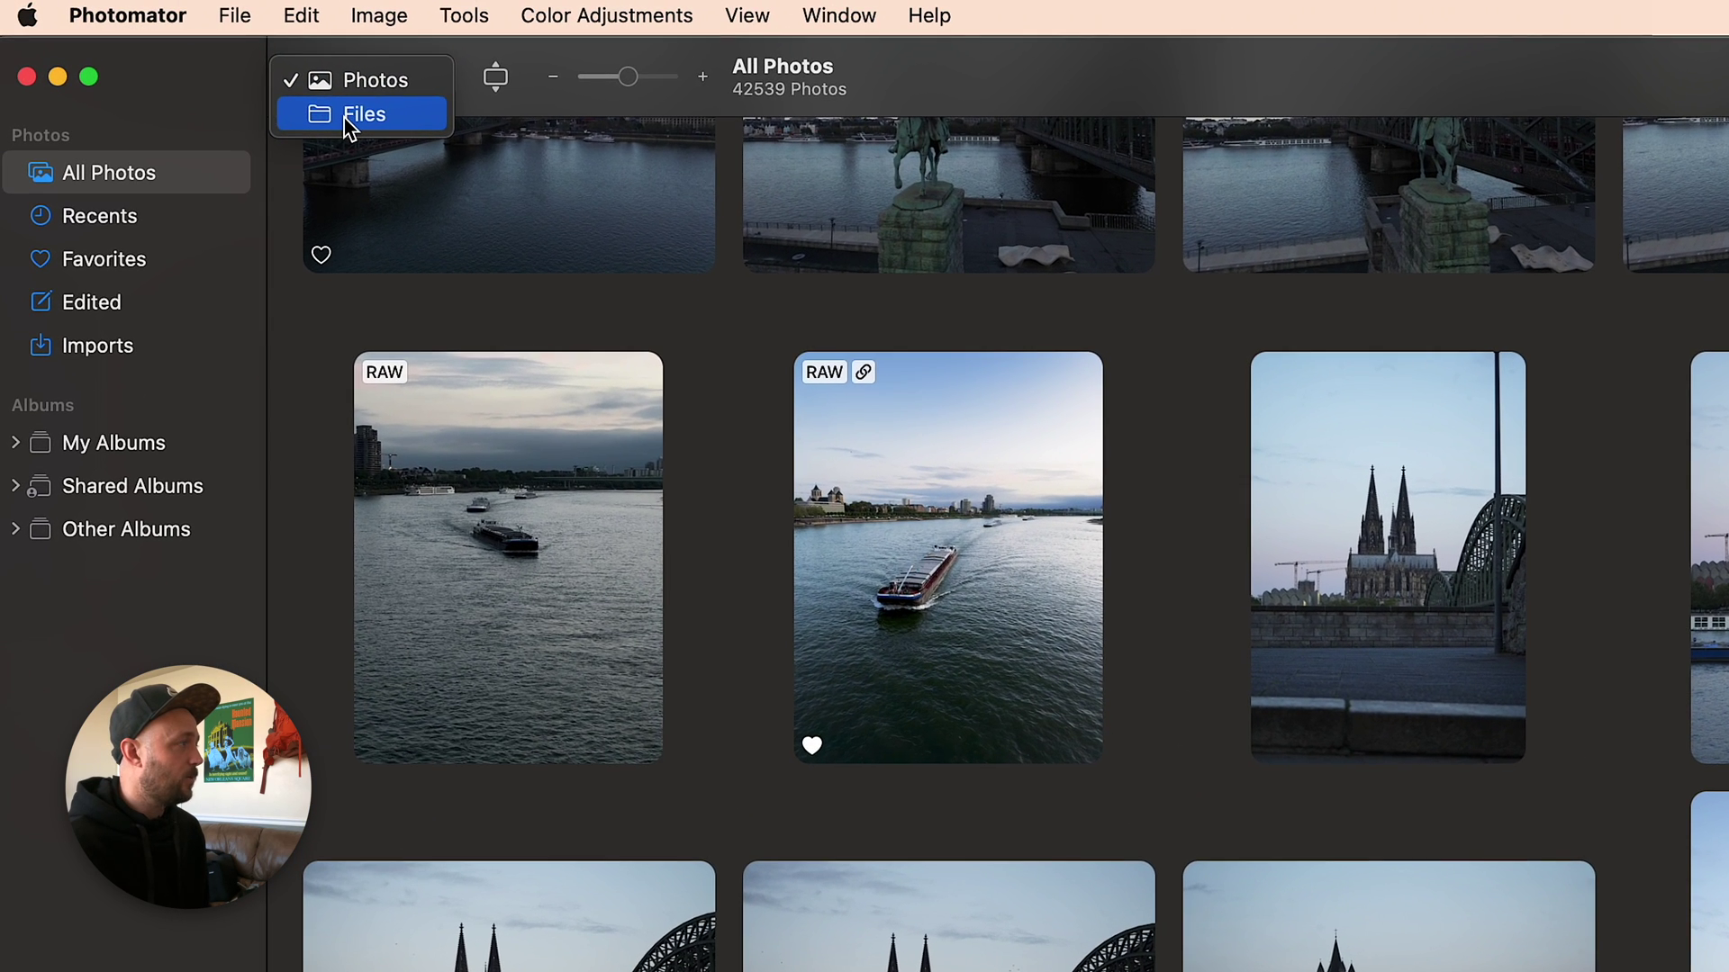
{"action": "left_click", "coordinate": [349, 116]}
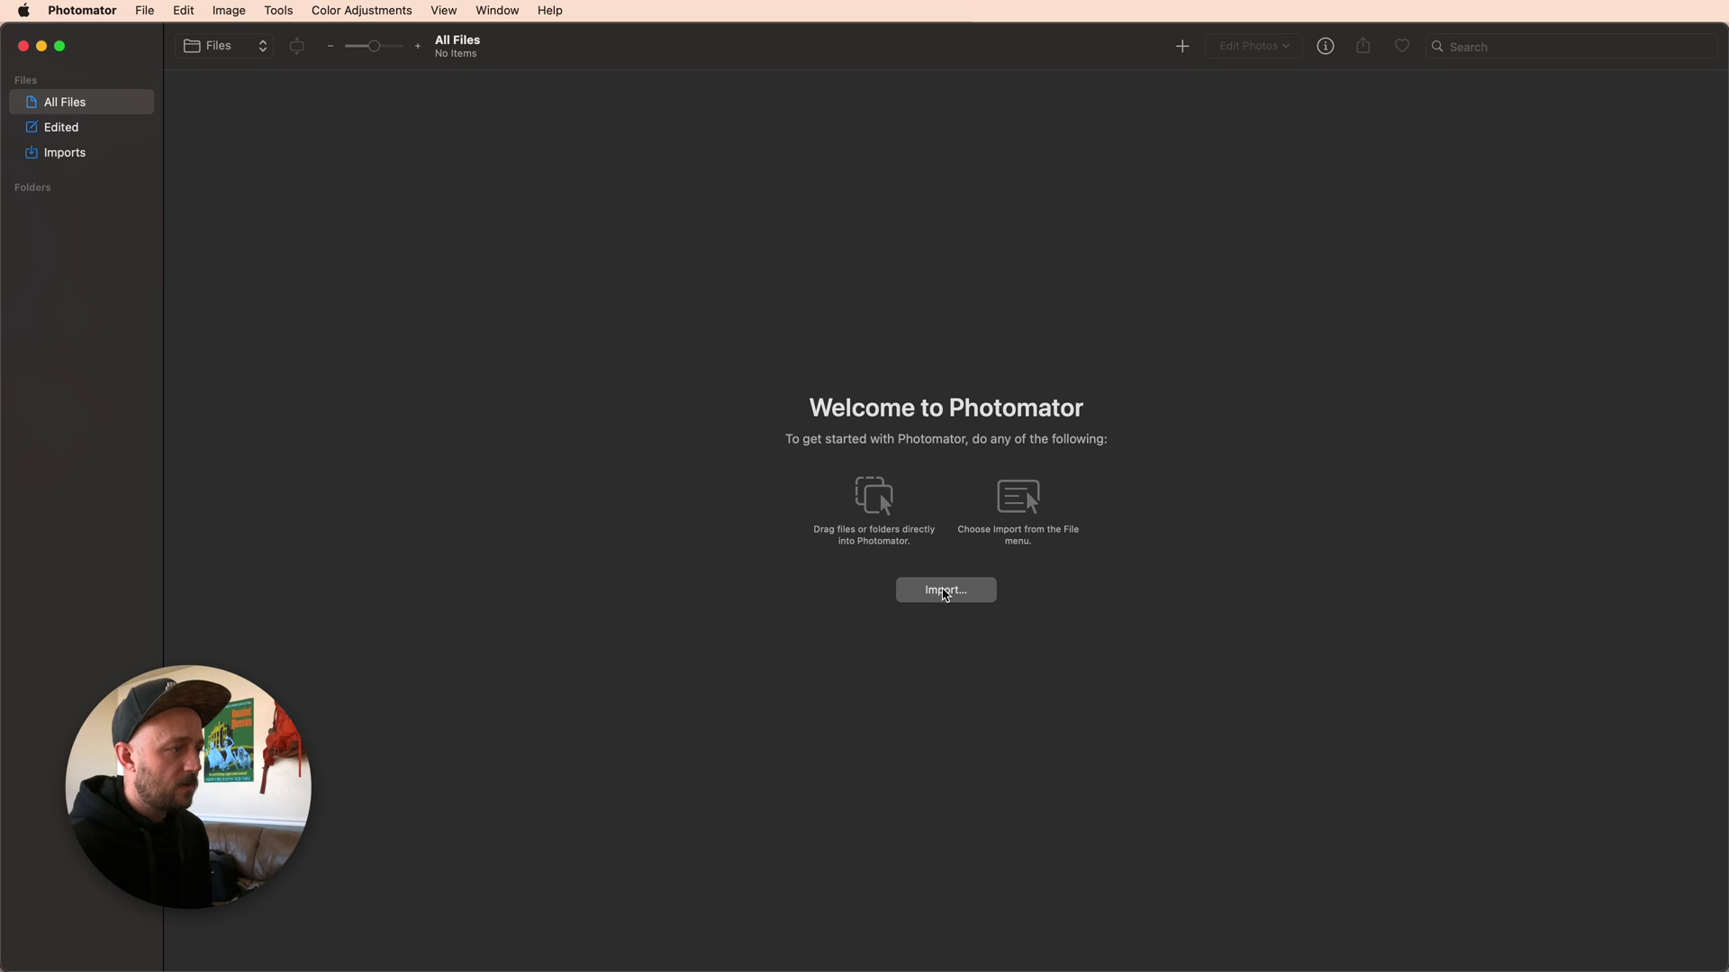
Import the Photos Demo folder from iCloud Drive into Photomator
{"action": "left_click", "coordinate": [944, 591]}
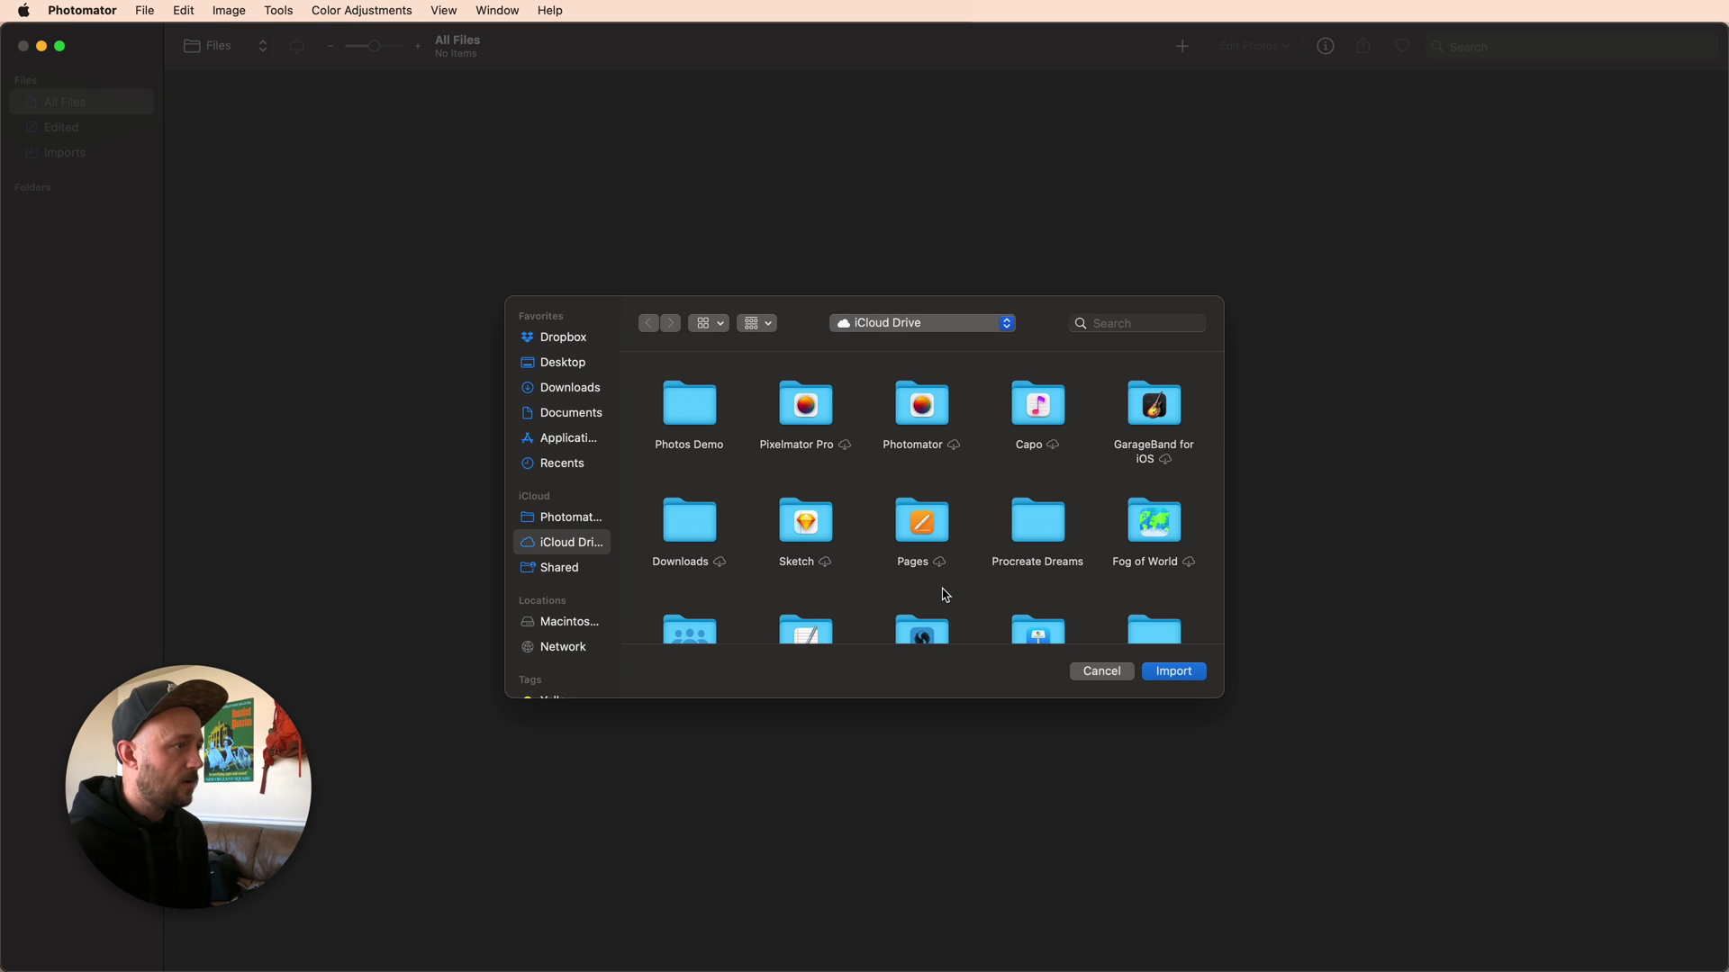
{"action": "left_click", "coordinate": [1189, 678]}
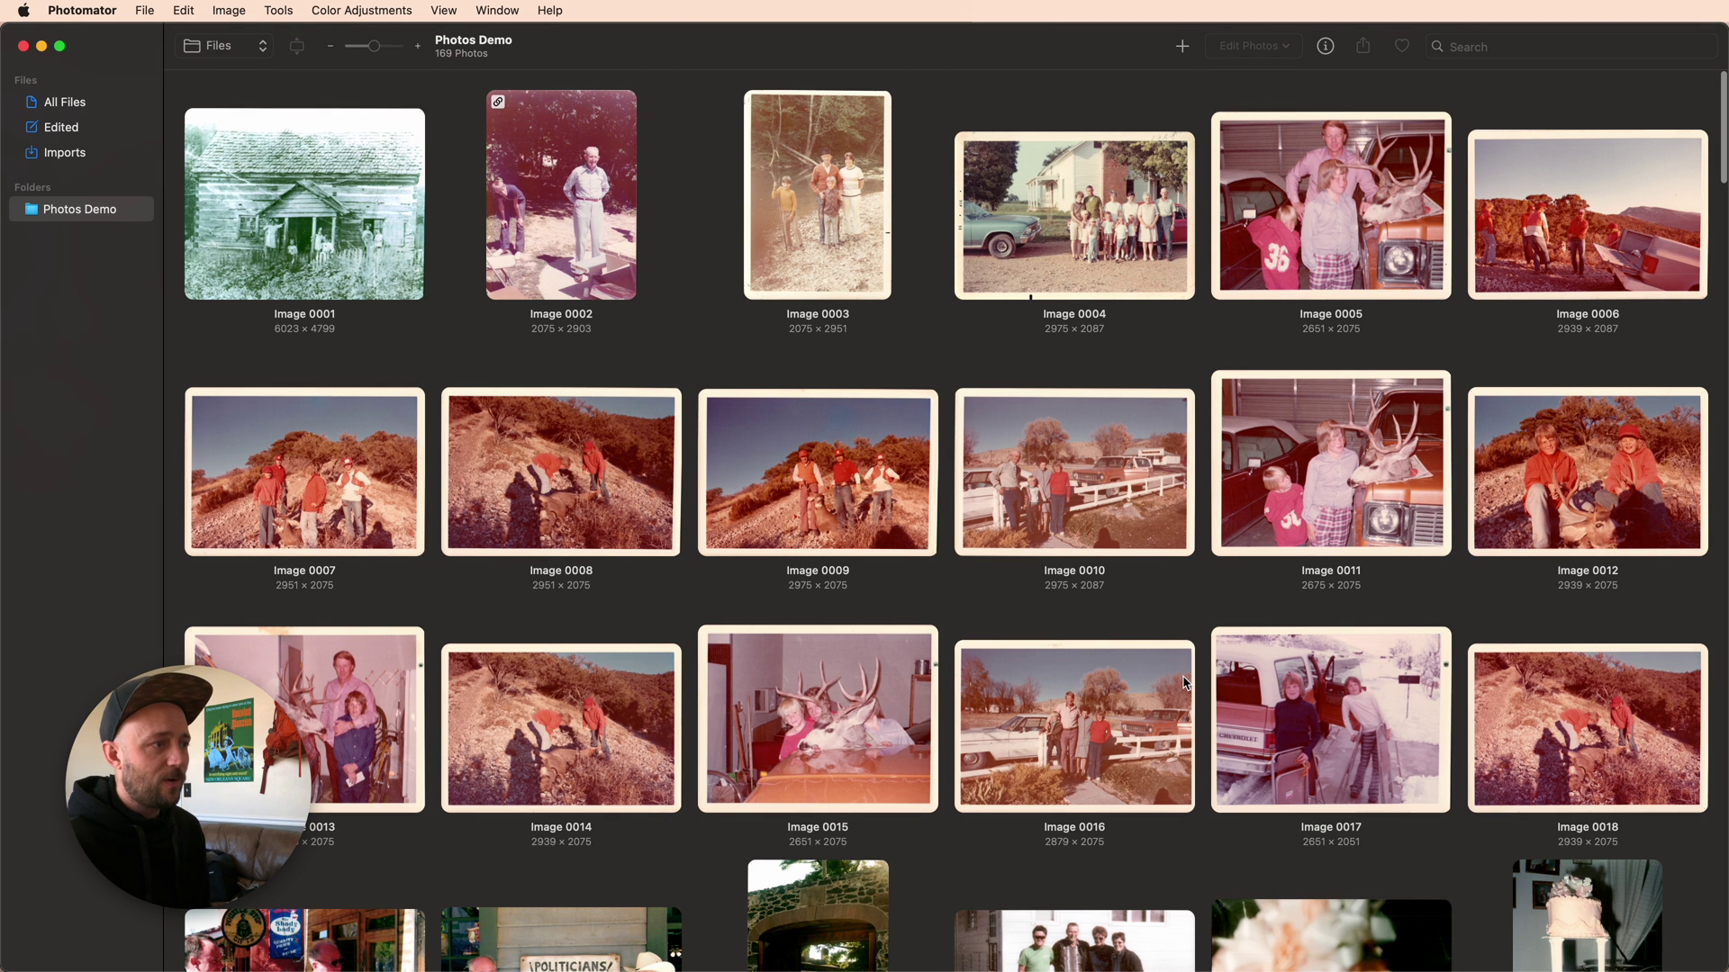
Open Image 0002 and pull the Red curve's black point inward to remove the red cast
{"action": "double_click", "coordinate": [628, 238]}
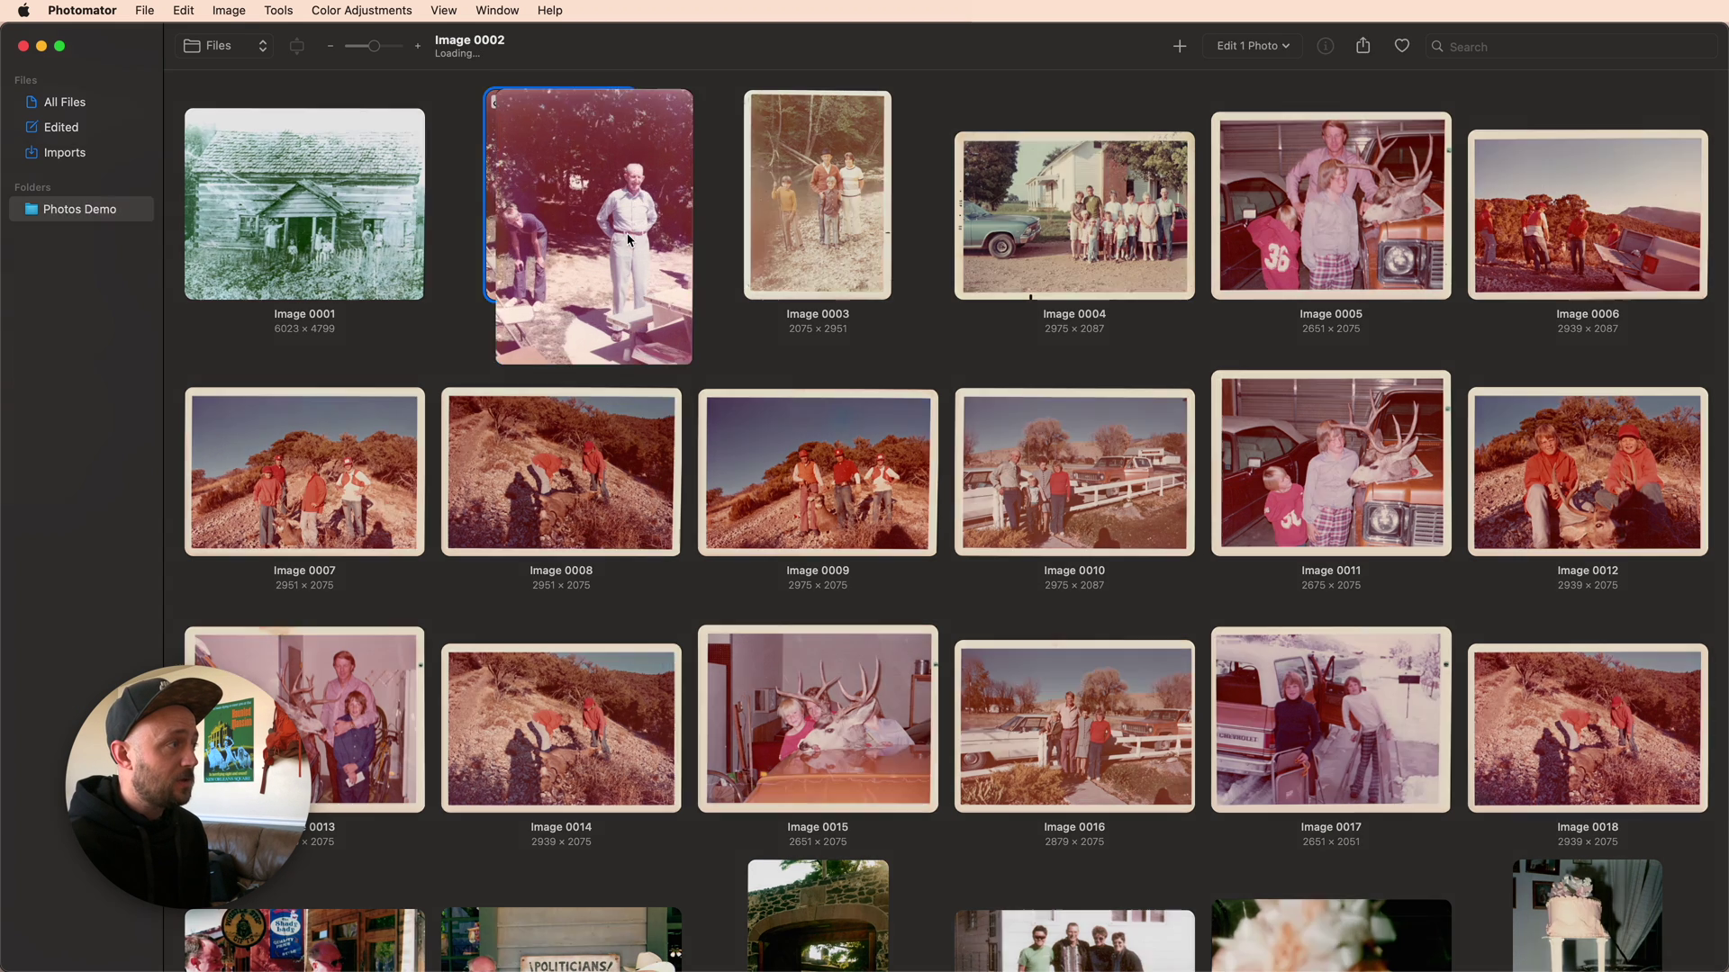
{"action": "left_click", "coordinate": [1608, 46]}
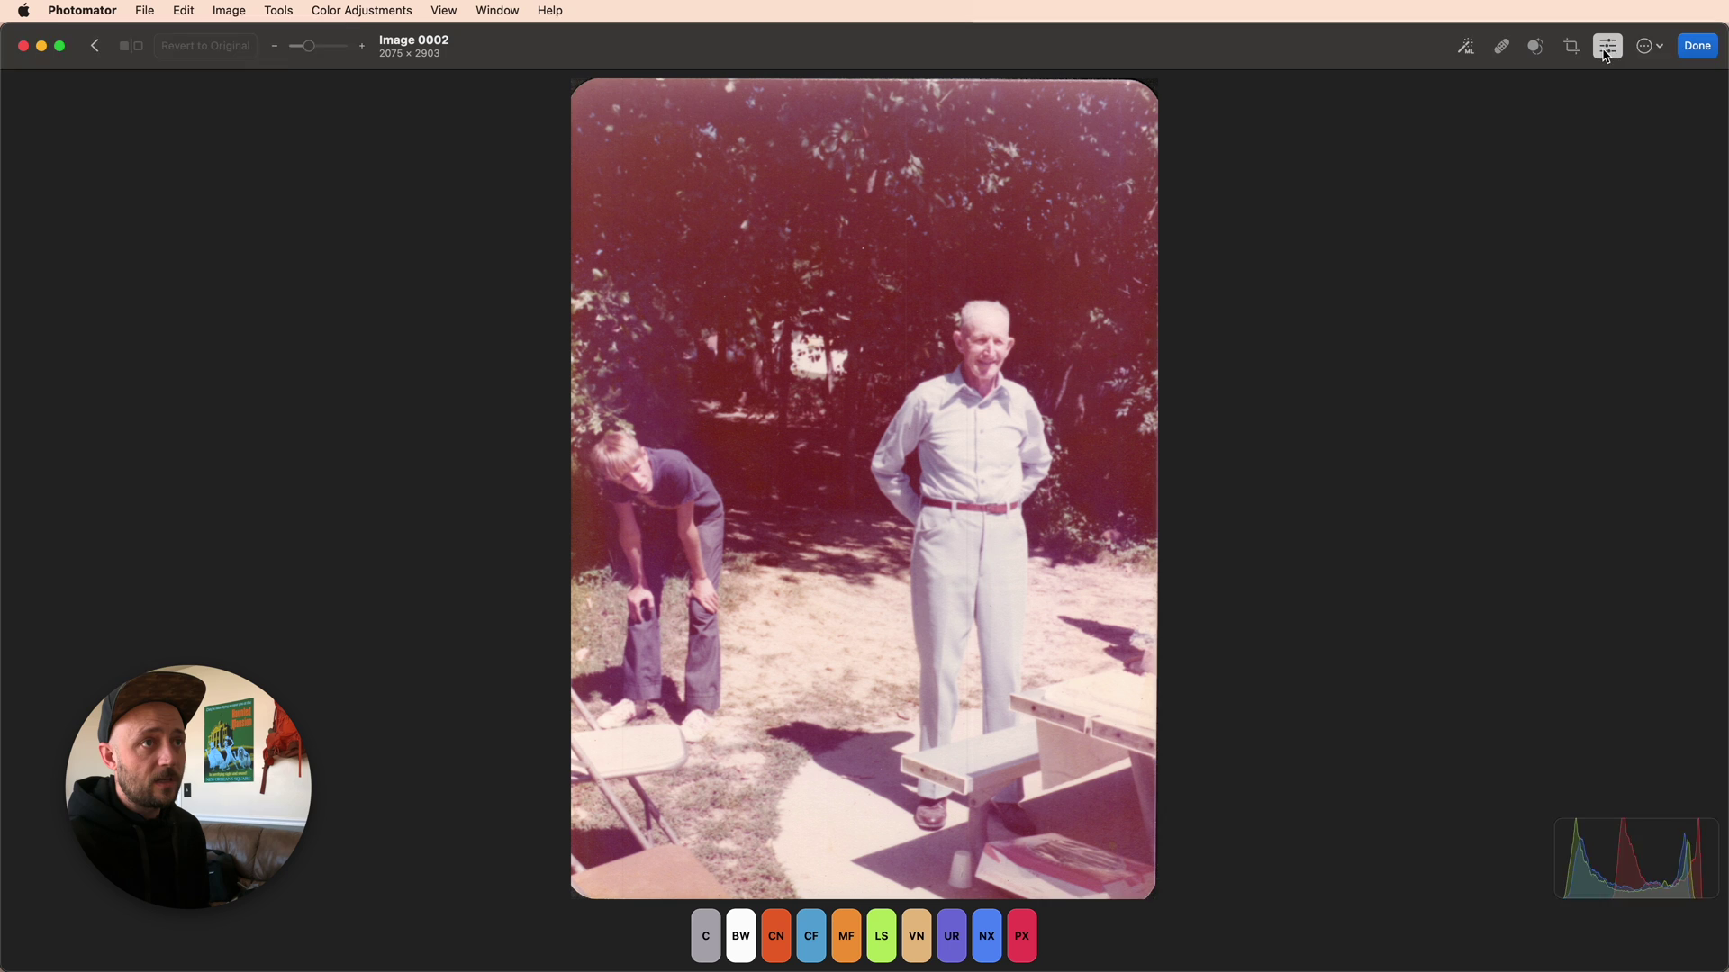
{"action": "scroll", "coordinate": [1530, 415], "scroll_direction": "down", "scroll_amount": 10}
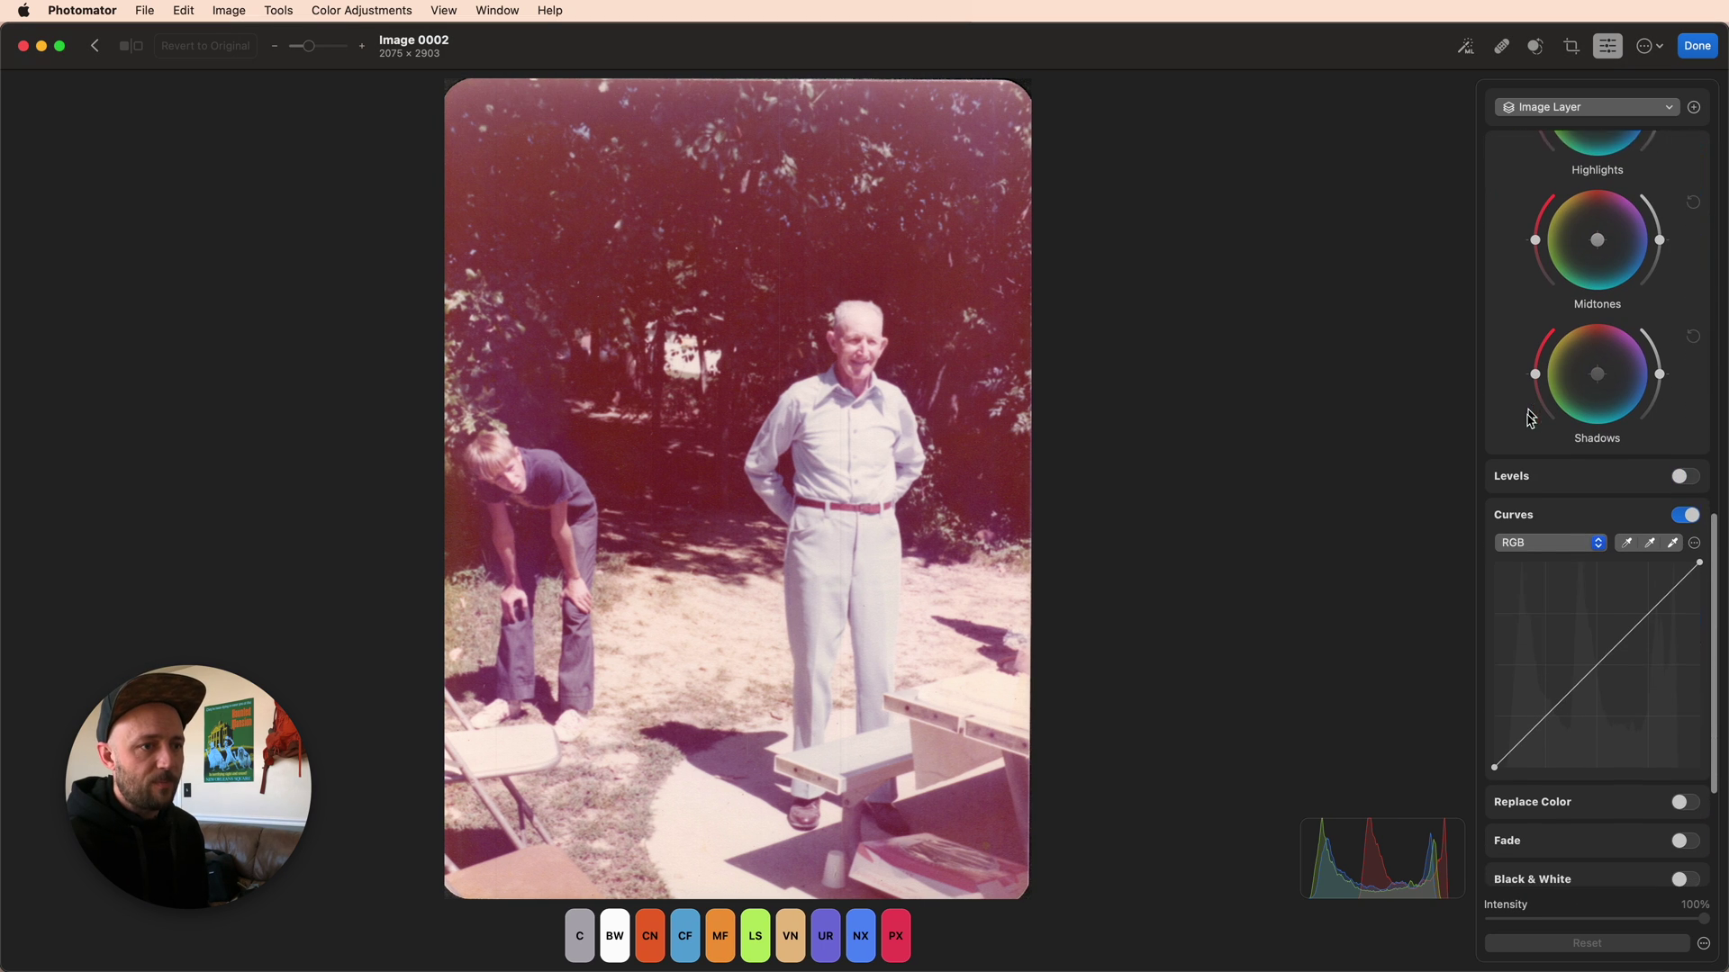
{"action": "left_click", "coordinate": [1547, 529]}
{"action": "left_click", "coordinate": [1531, 551]}
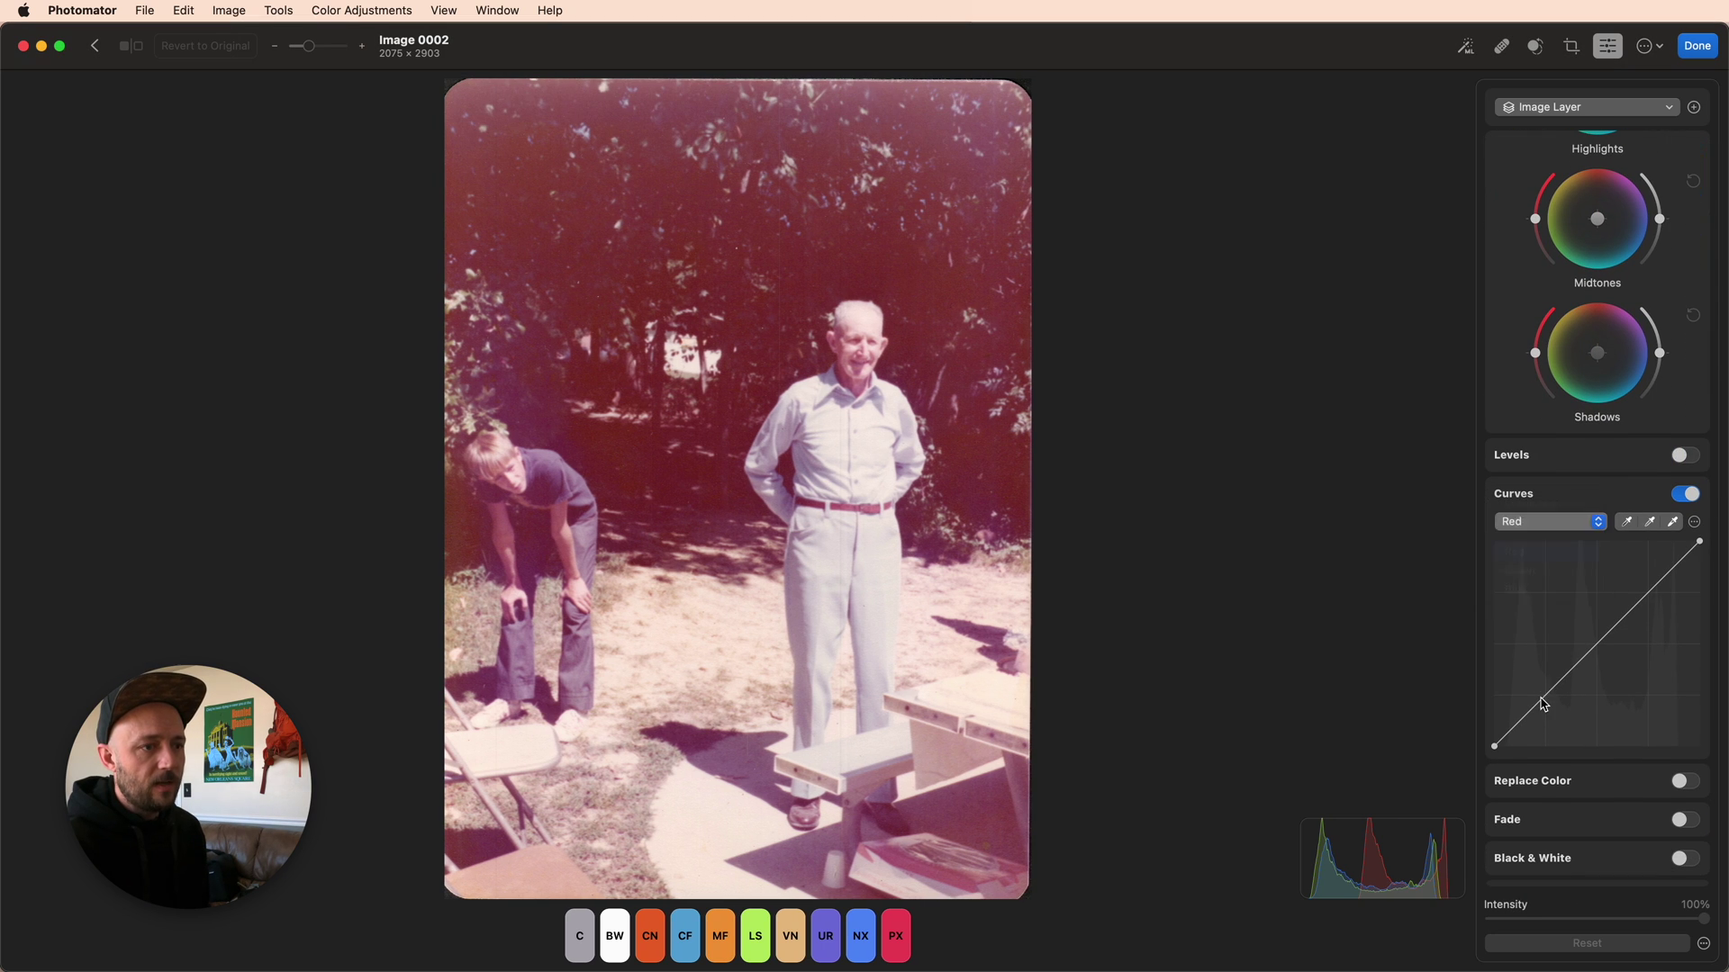
{"action": "left_click_drag", "start_coordinate": [1496, 747], "coordinate": [1585, 764]}
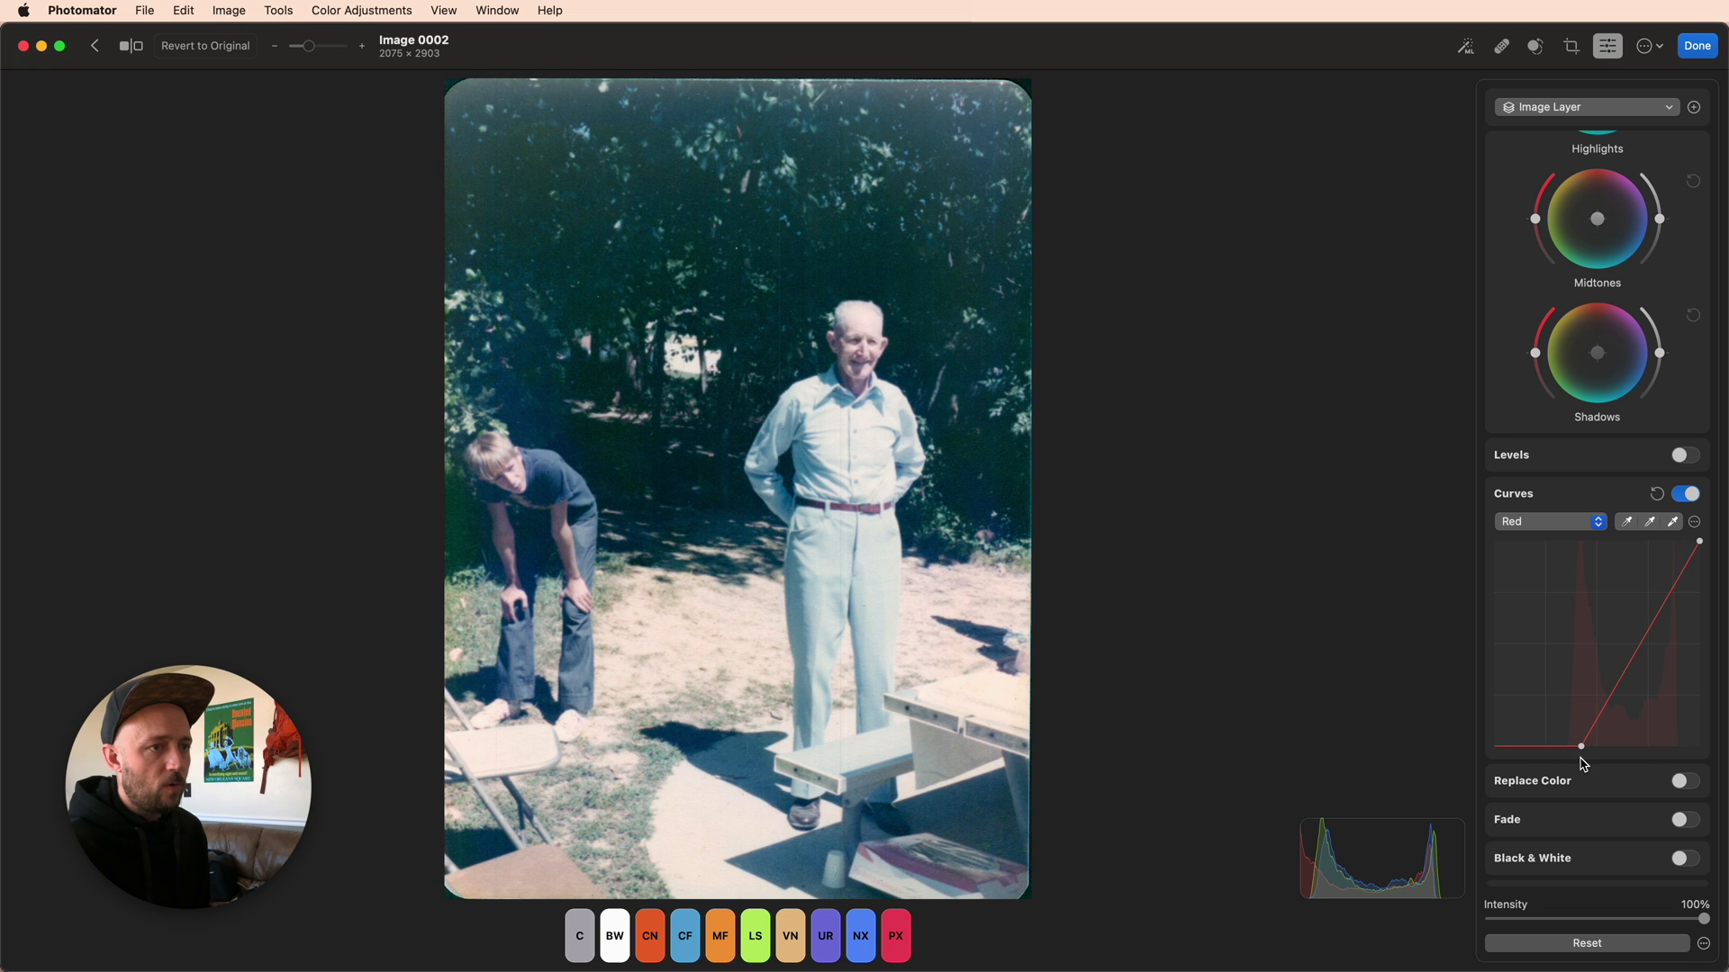
Lower the Blue curve's top point to 245, add a darkening Luminance point, compare, and finish
{"action": "left_click", "coordinate": [1553, 521]}
{"action": "left_click", "coordinate": [1549, 561]}
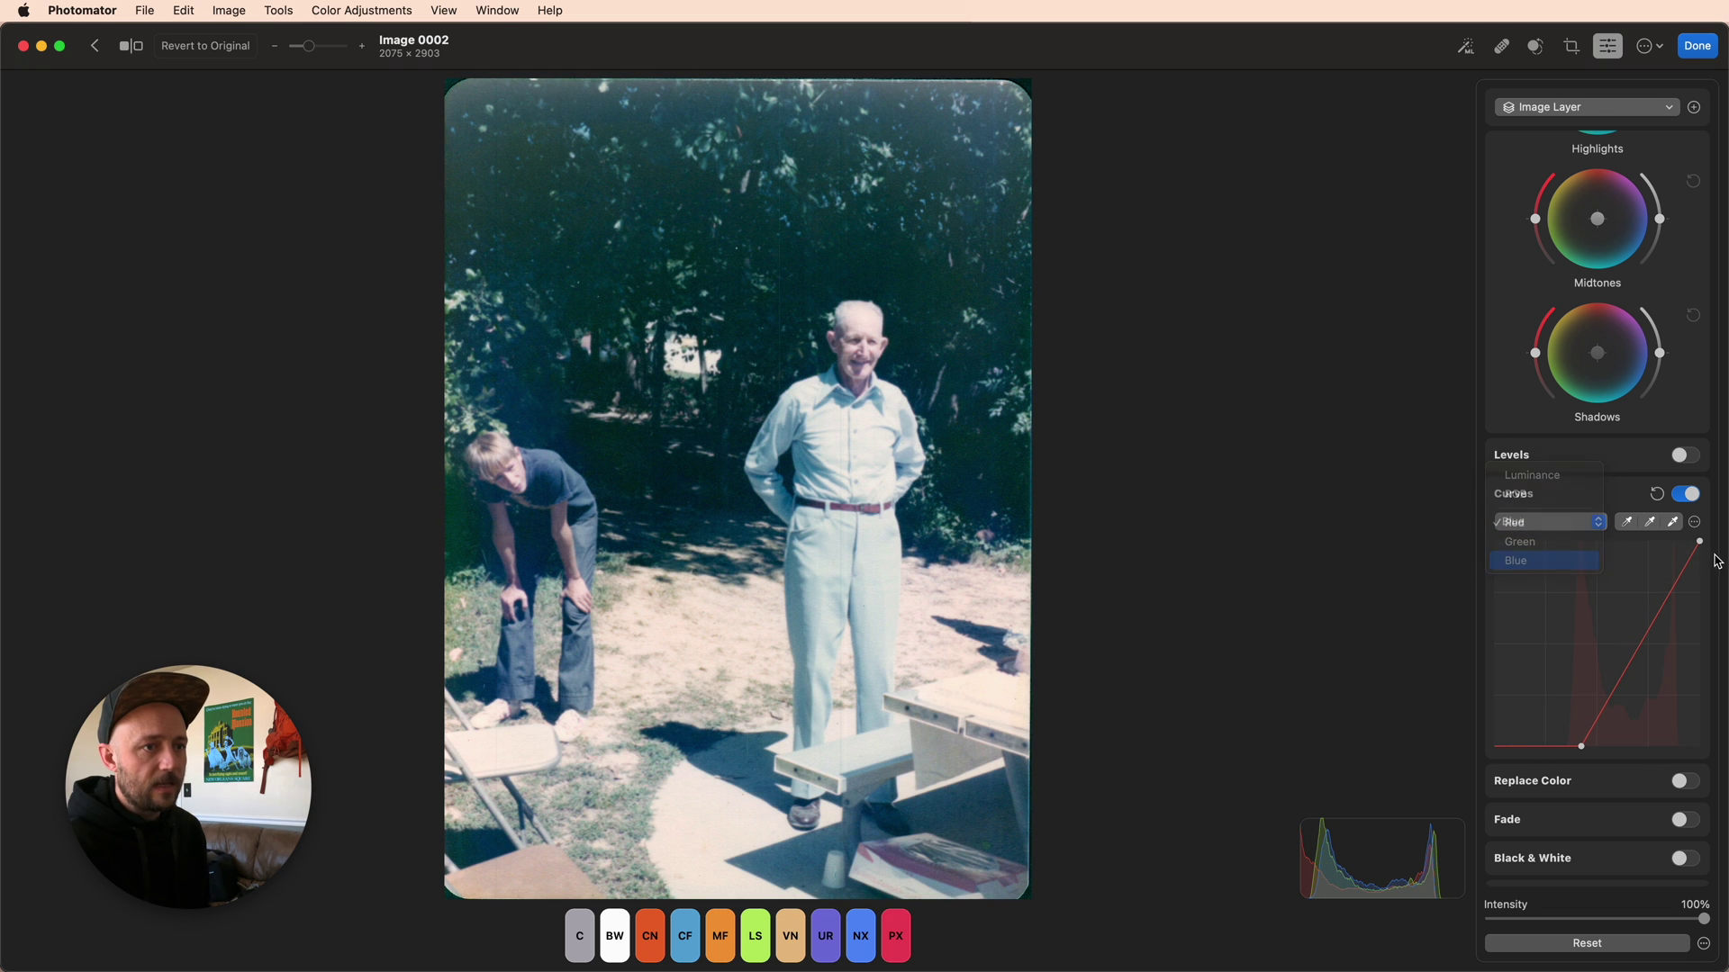
{"action": "left_click_drag", "start_coordinate": [1700, 542], "coordinate": [1708, 573]}
{"action": "left_click", "coordinate": [1571, 525]}
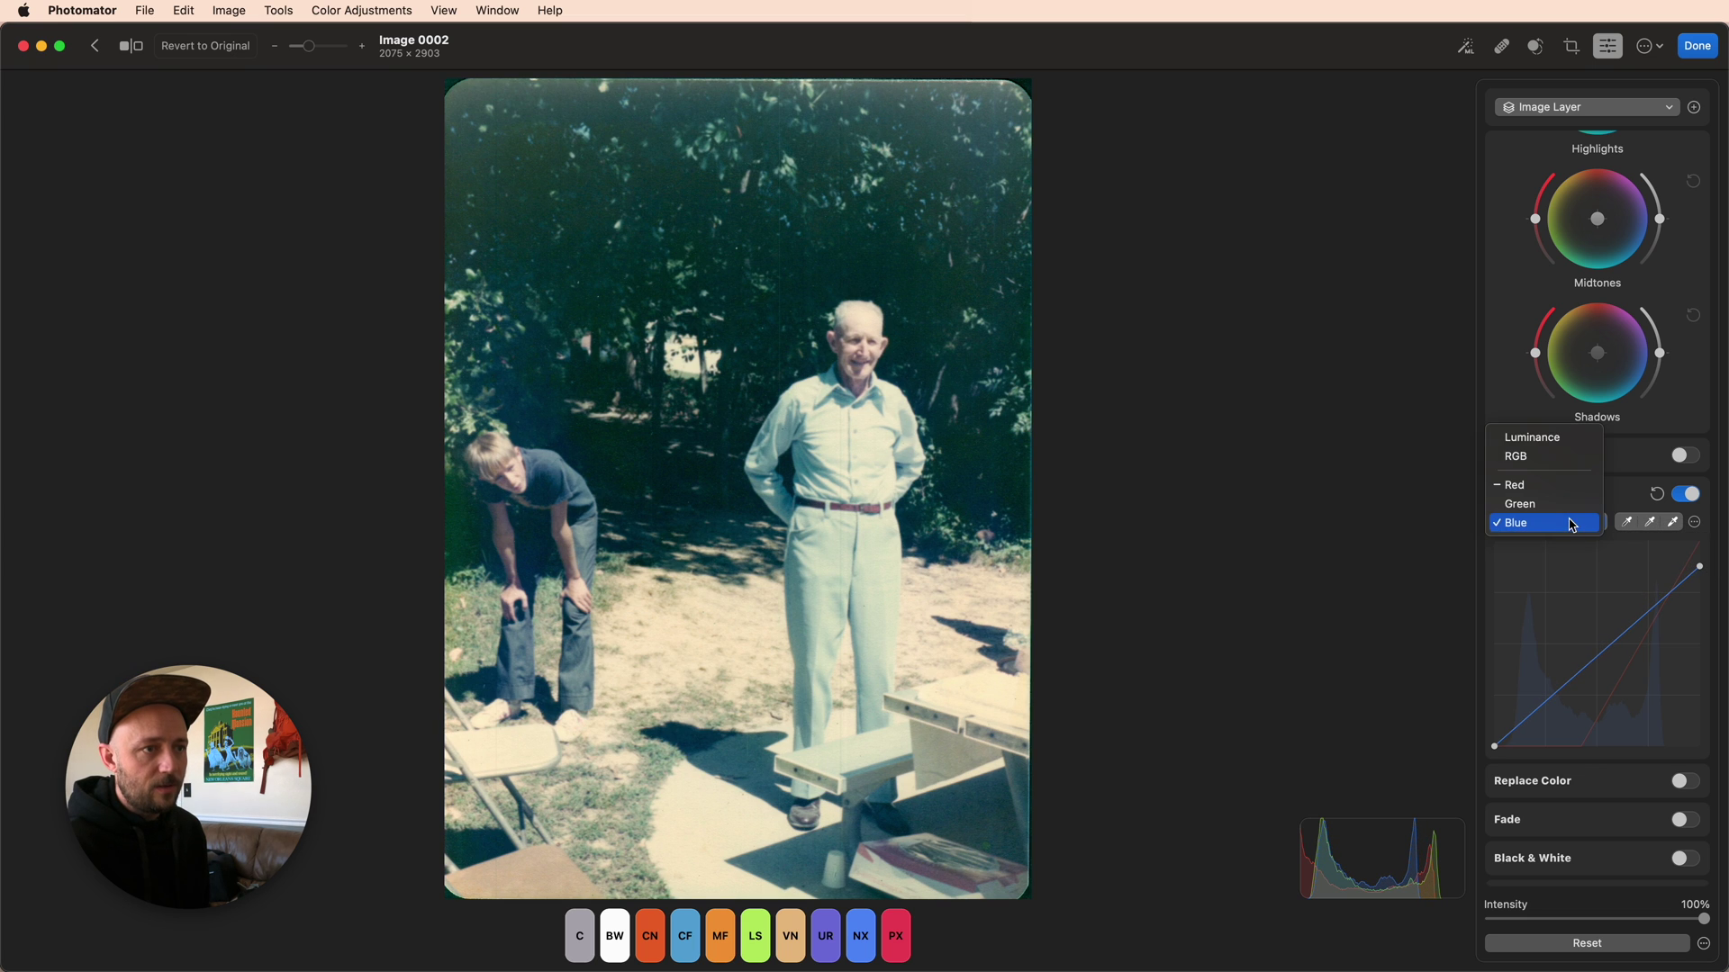
{"action": "left_click", "coordinate": [1540, 439]}
{"action": "left_click_drag", "start_coordinate": [1550, 712], "coordinate": [1547, 714]}
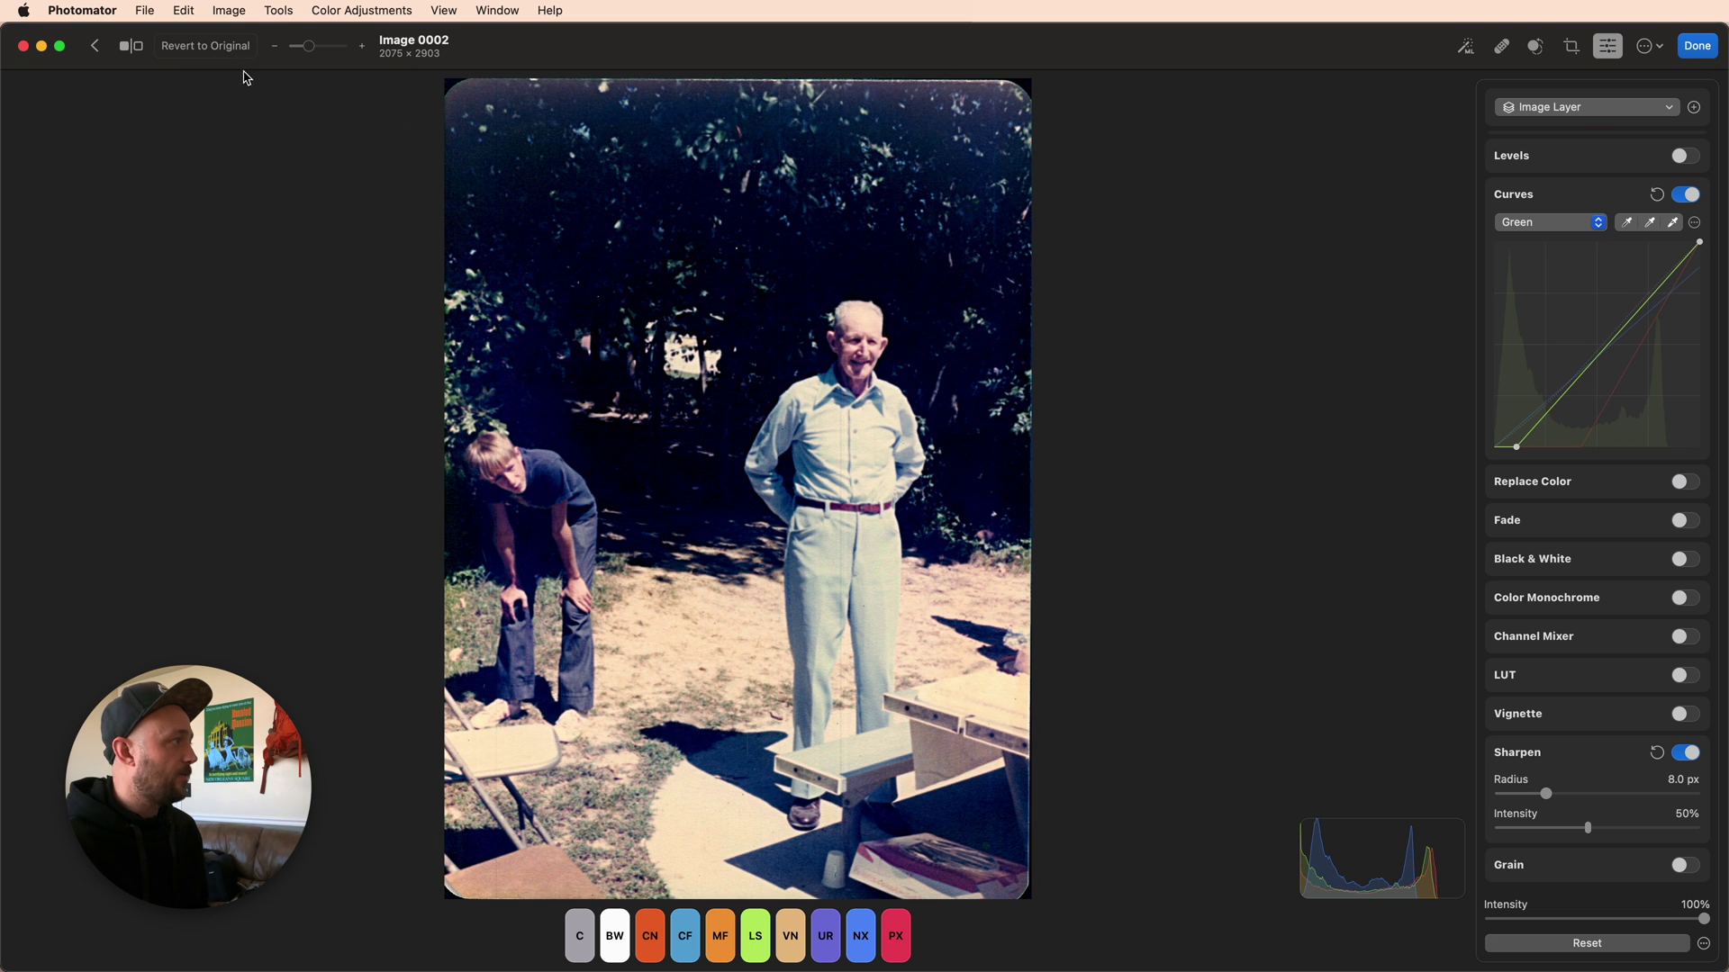
{"action": "left_click", "coordinate": [144, 51]}
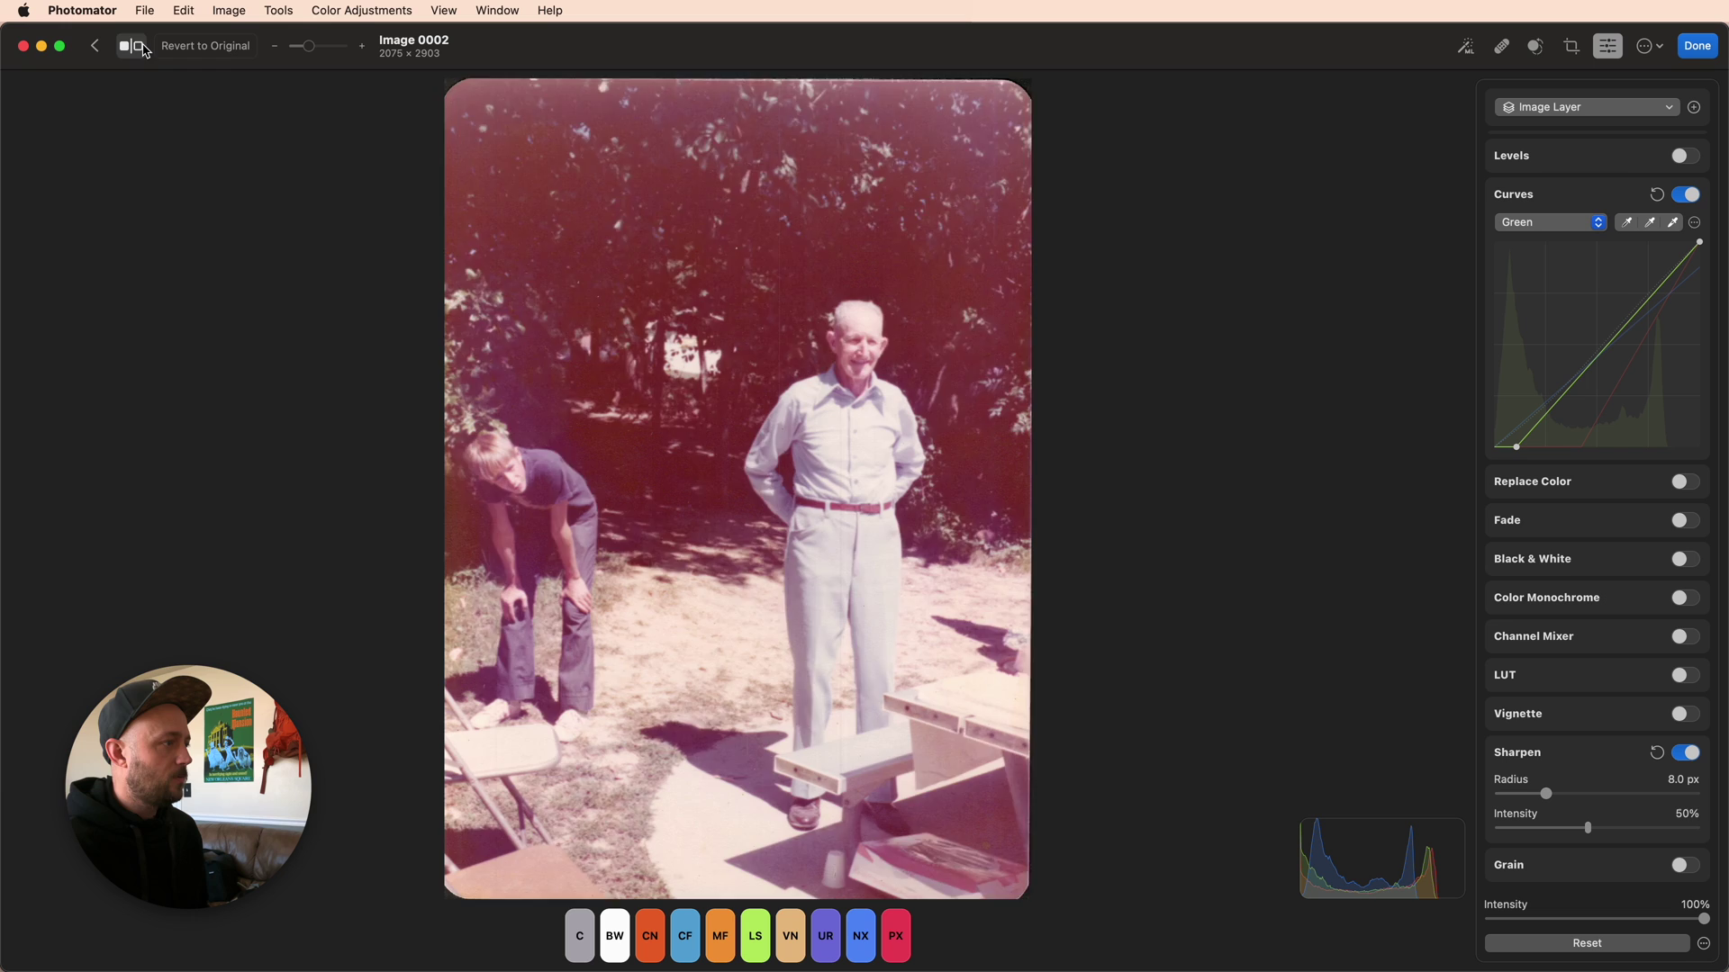
{"action": "left_click", "coordinate": [1686, 58]}
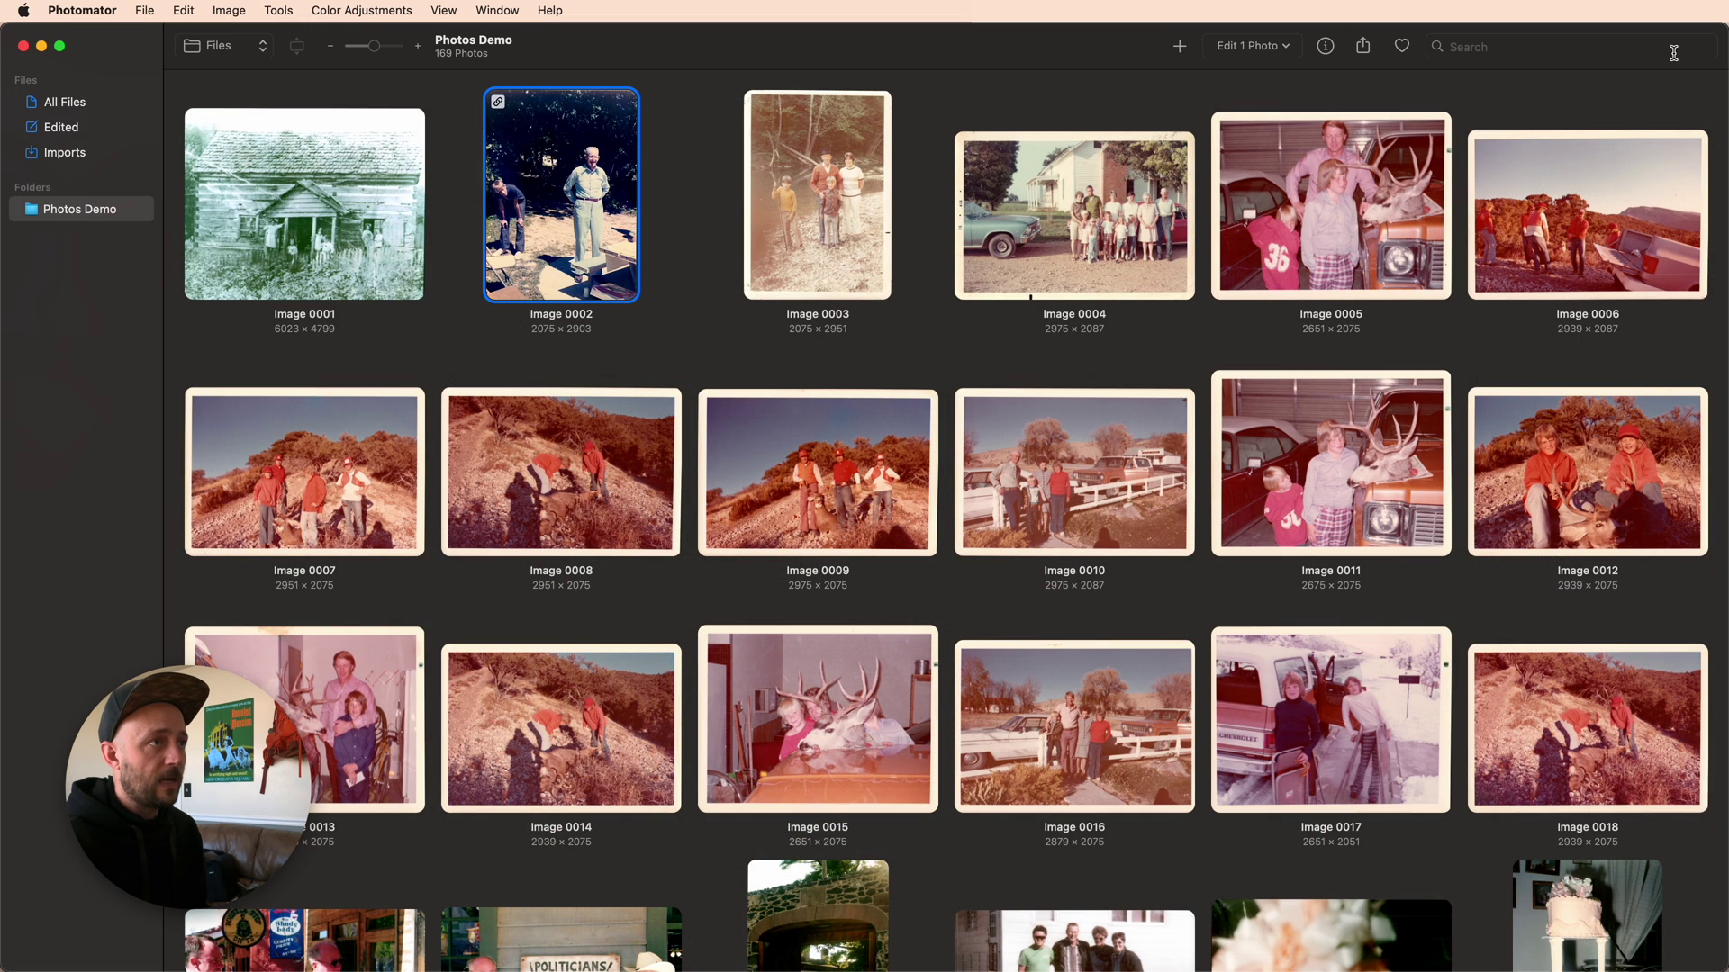
Copy Image 0002's adjustments, paste them onto Images 0007–0010, then deselect them
{"action": "right_click", "coordinate": [598, 155]}
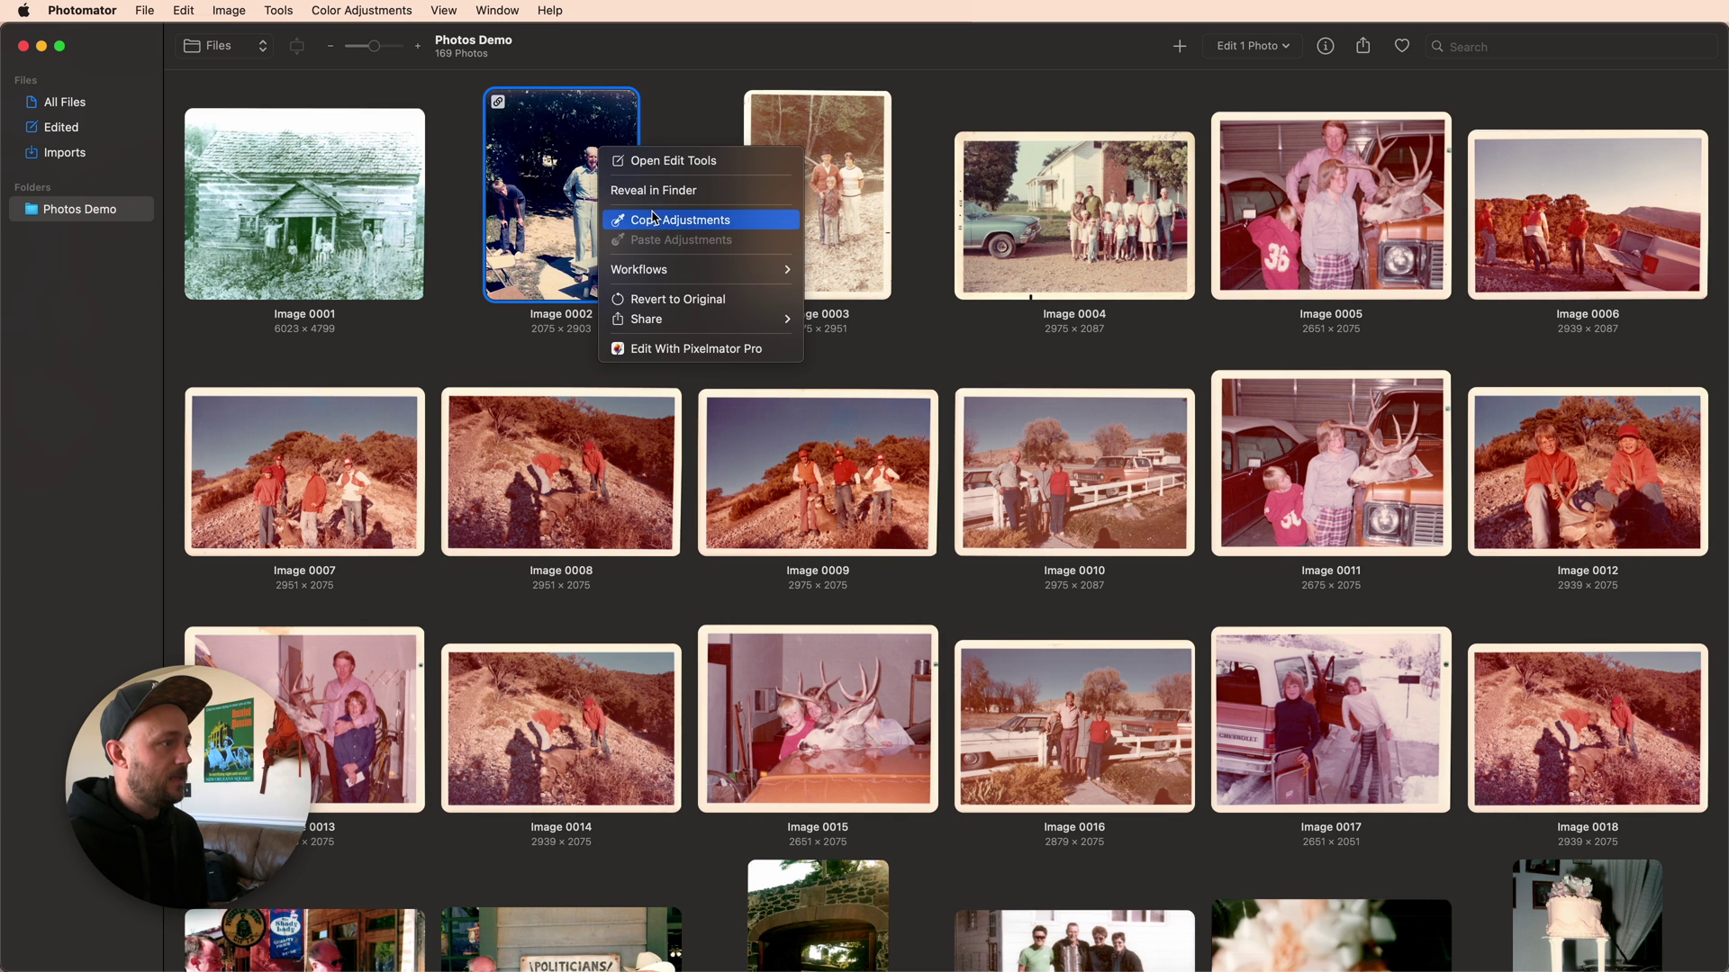
{"action": "left_click", "coordinate": [655, 220]}
{"action": "left_click", "coordinate": [378, 455]}
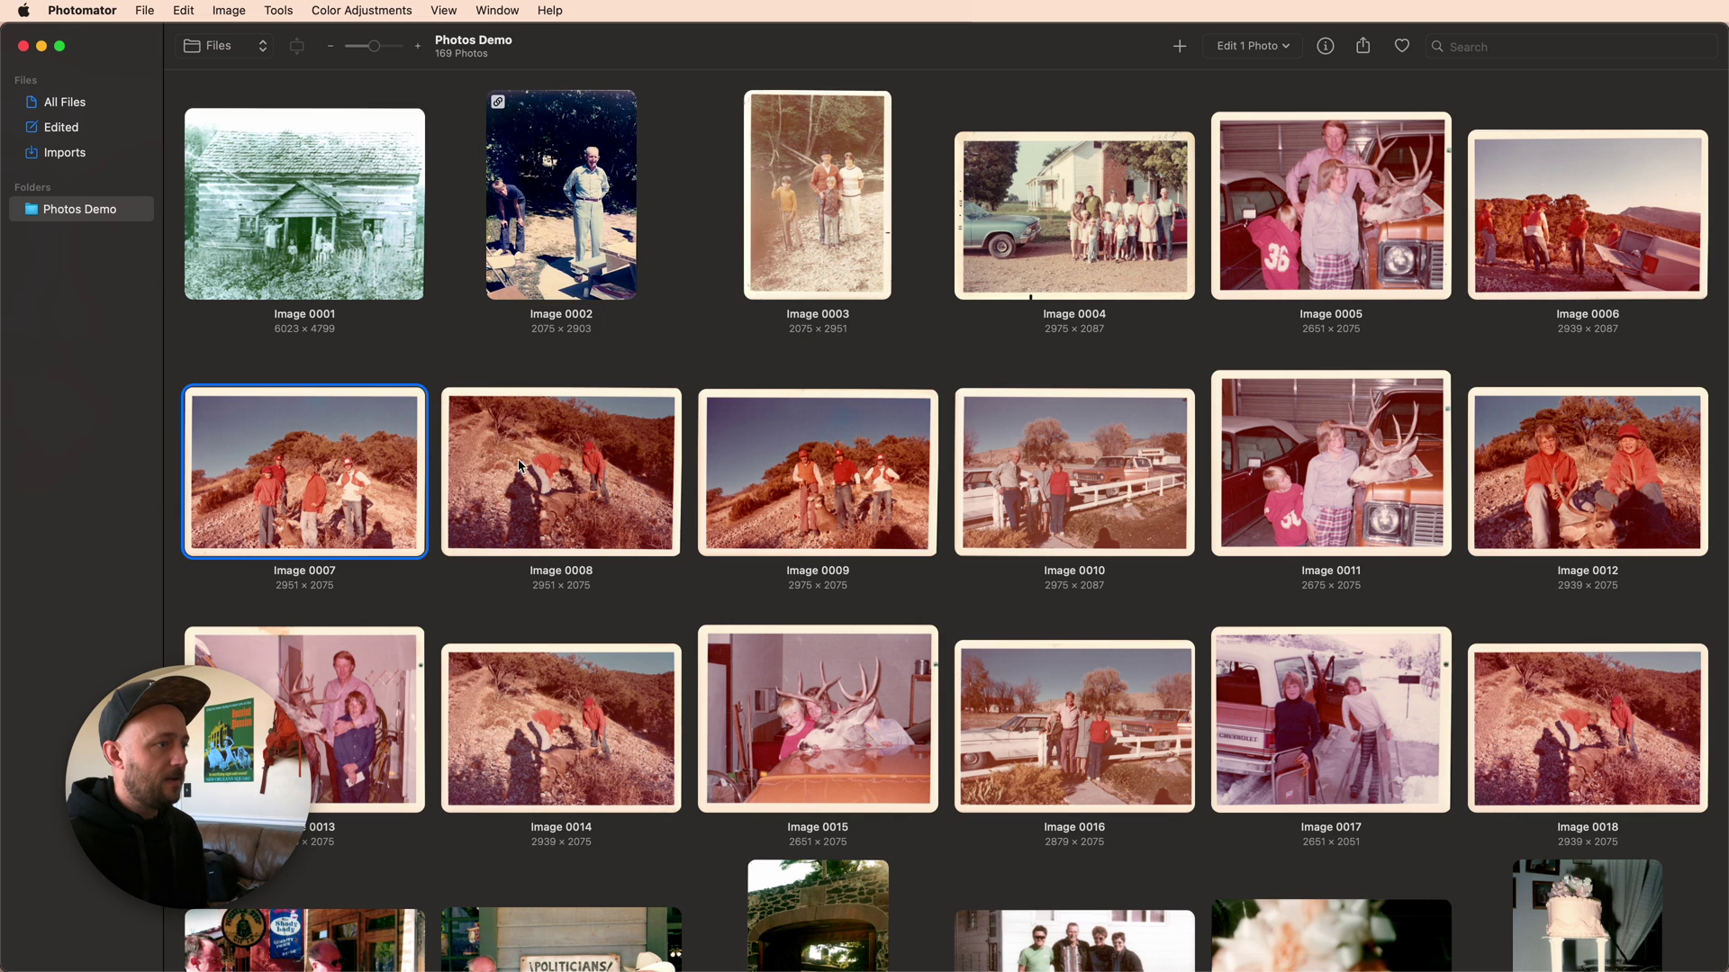
{"action": "left_click", "coordinate": [1104, 500], "text": "shift"}
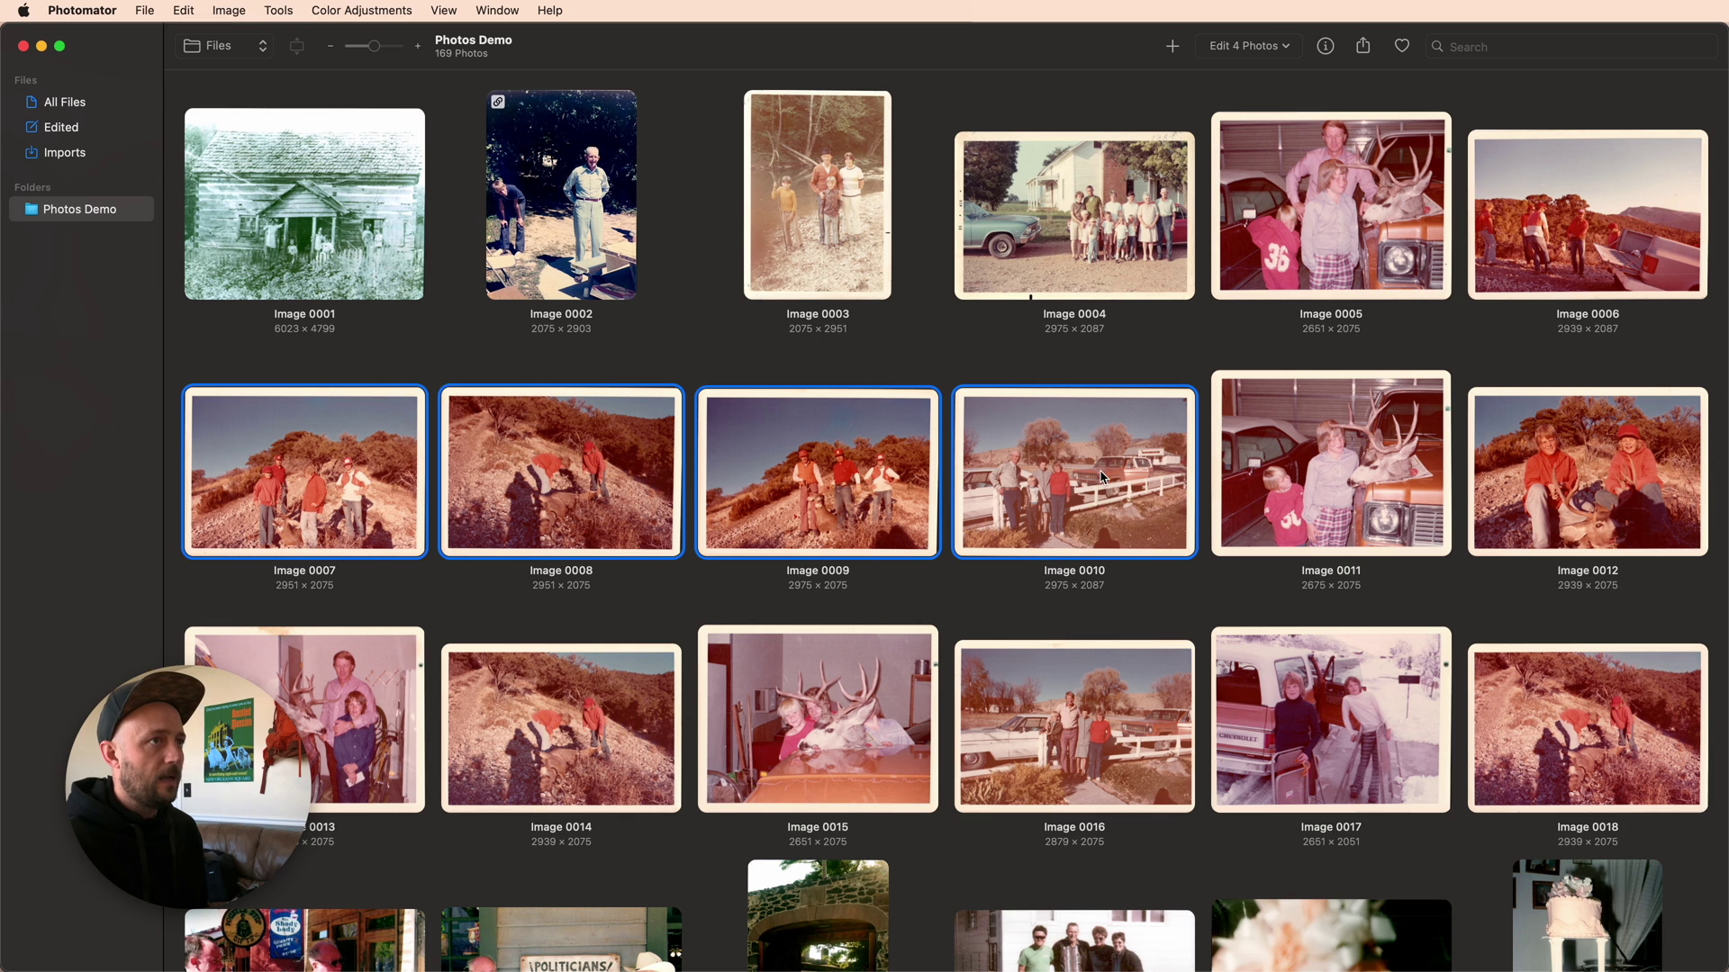
{"action": "left_click", "coordinate": [1252, 54]}
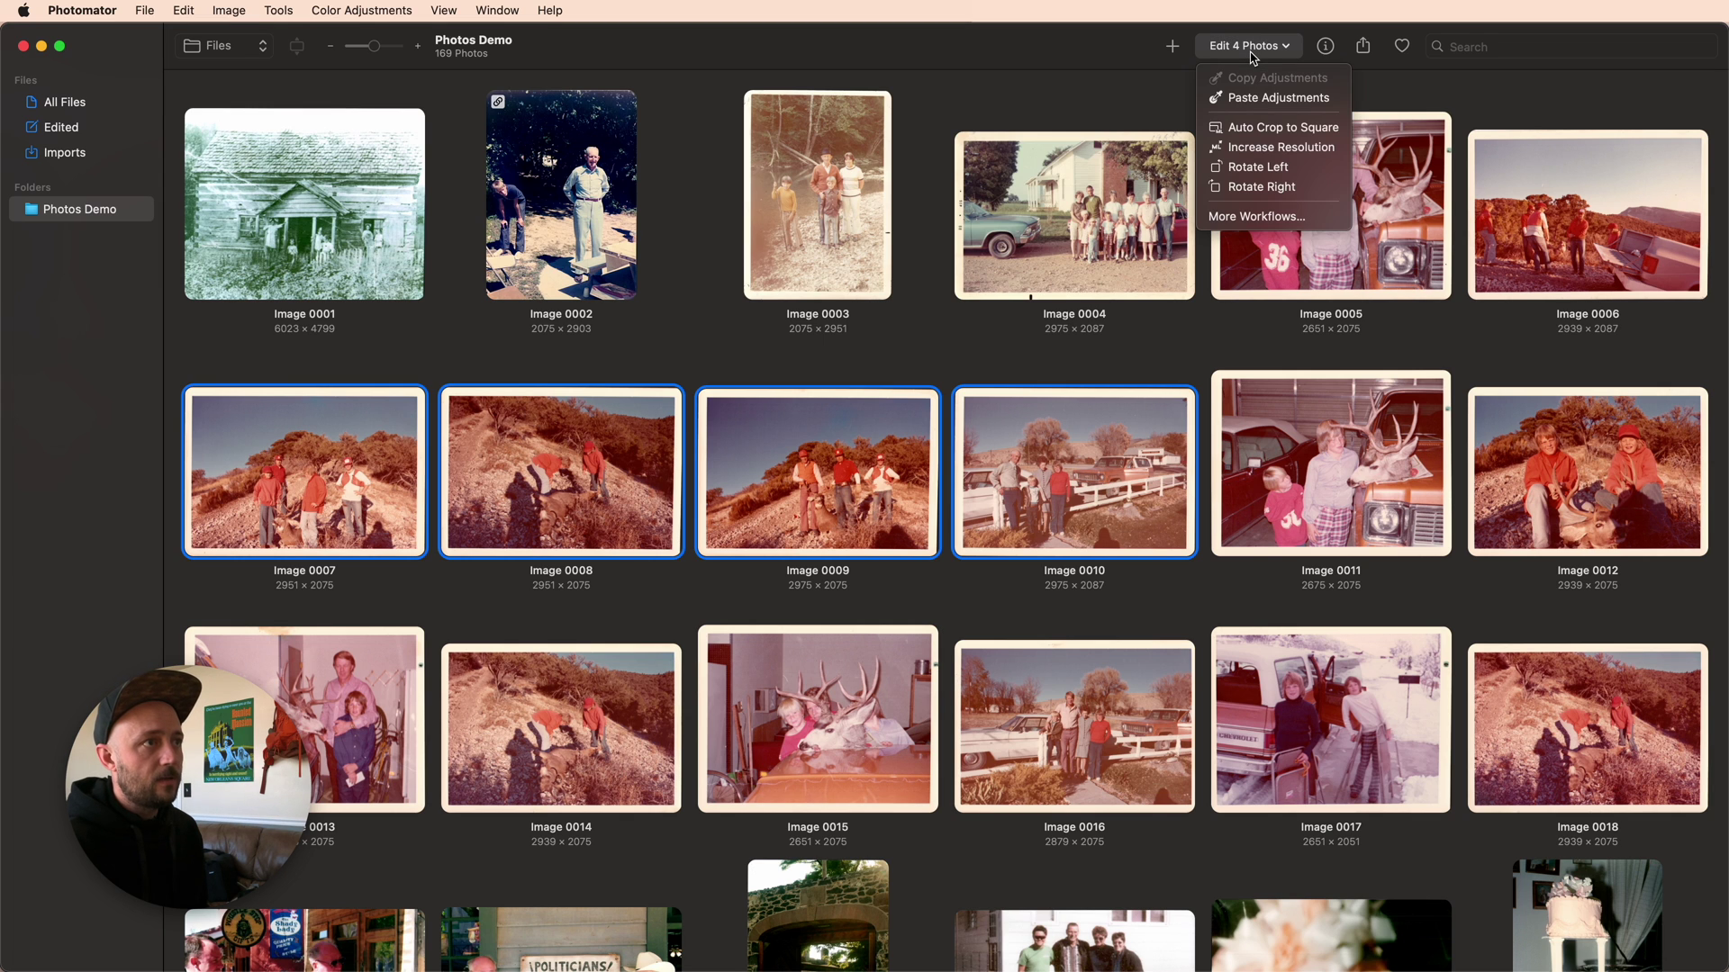
{"action": "left_click", "coordinate": [1252, 98]}
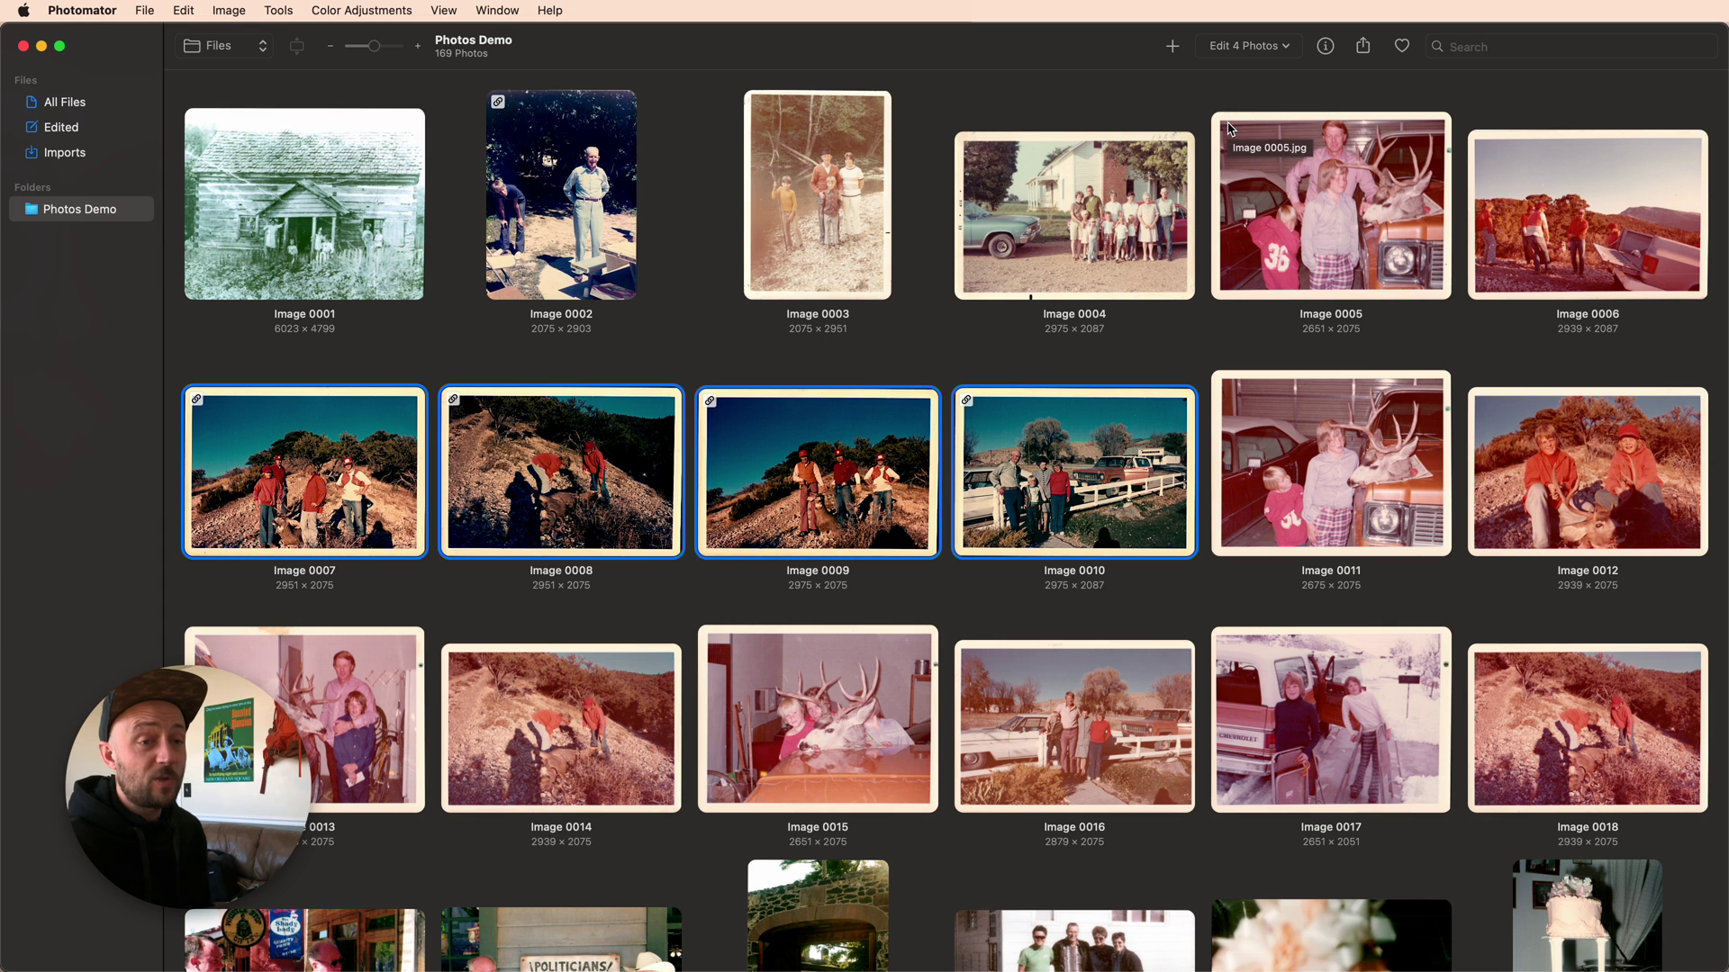
{"action": "left_click", "coordinate": [1179, 114]}
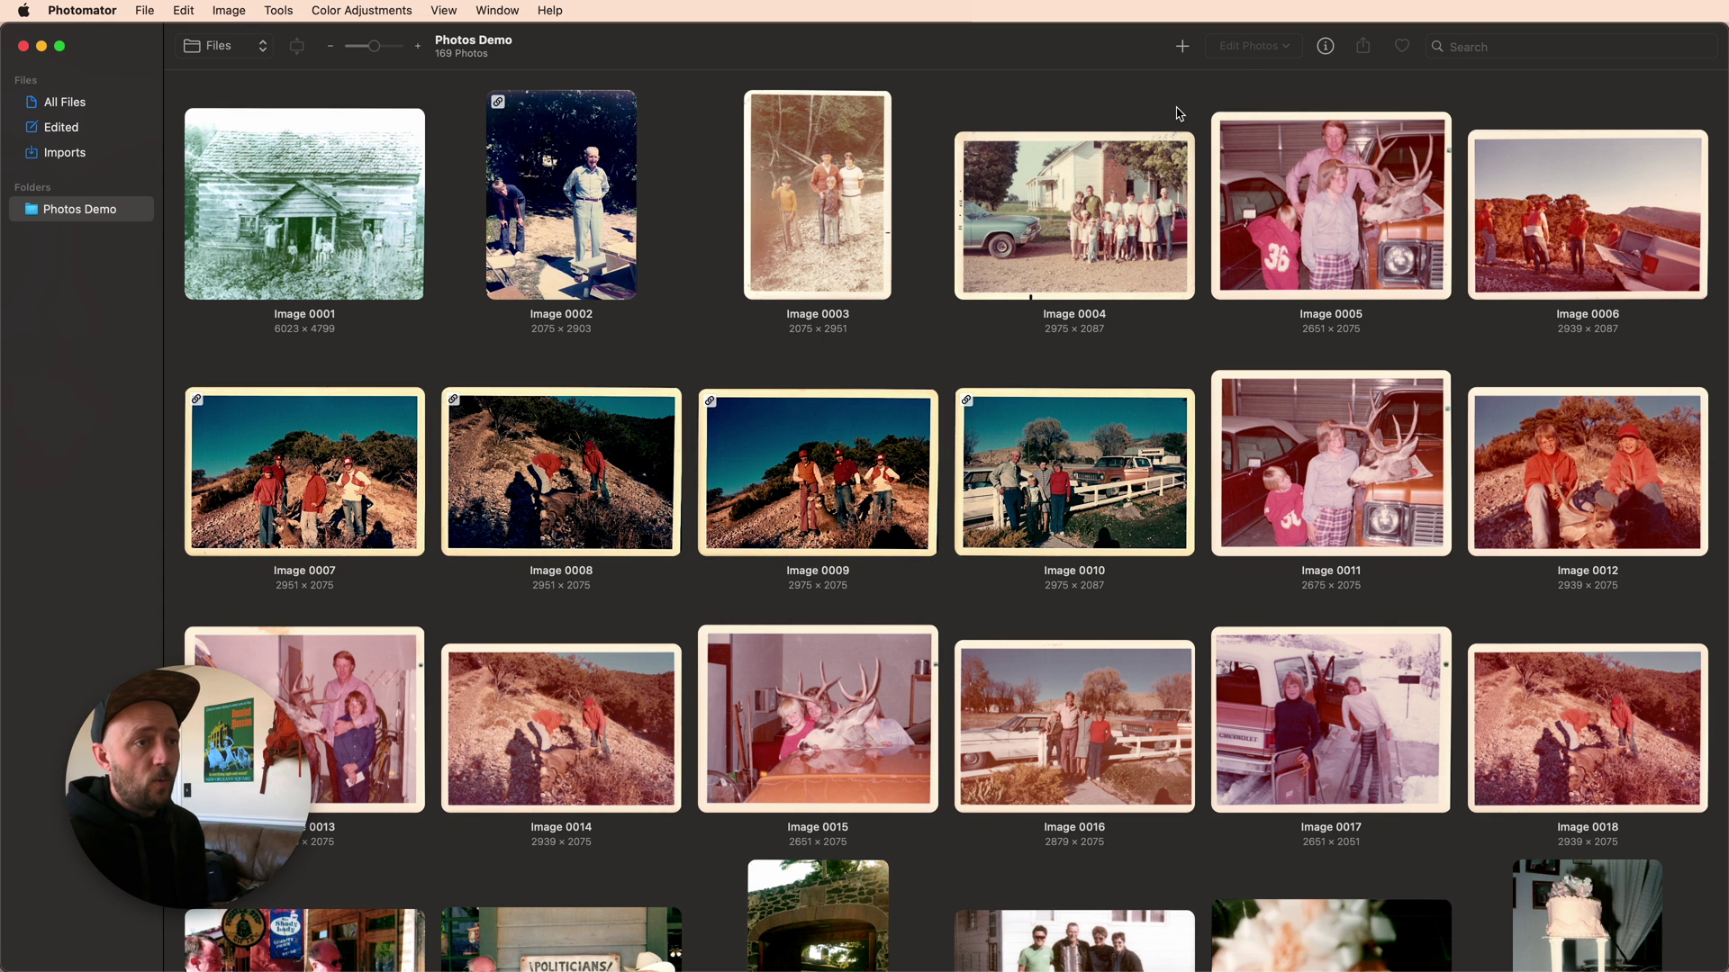
{"action": "left_click", "coordinate": [1182, 46]}
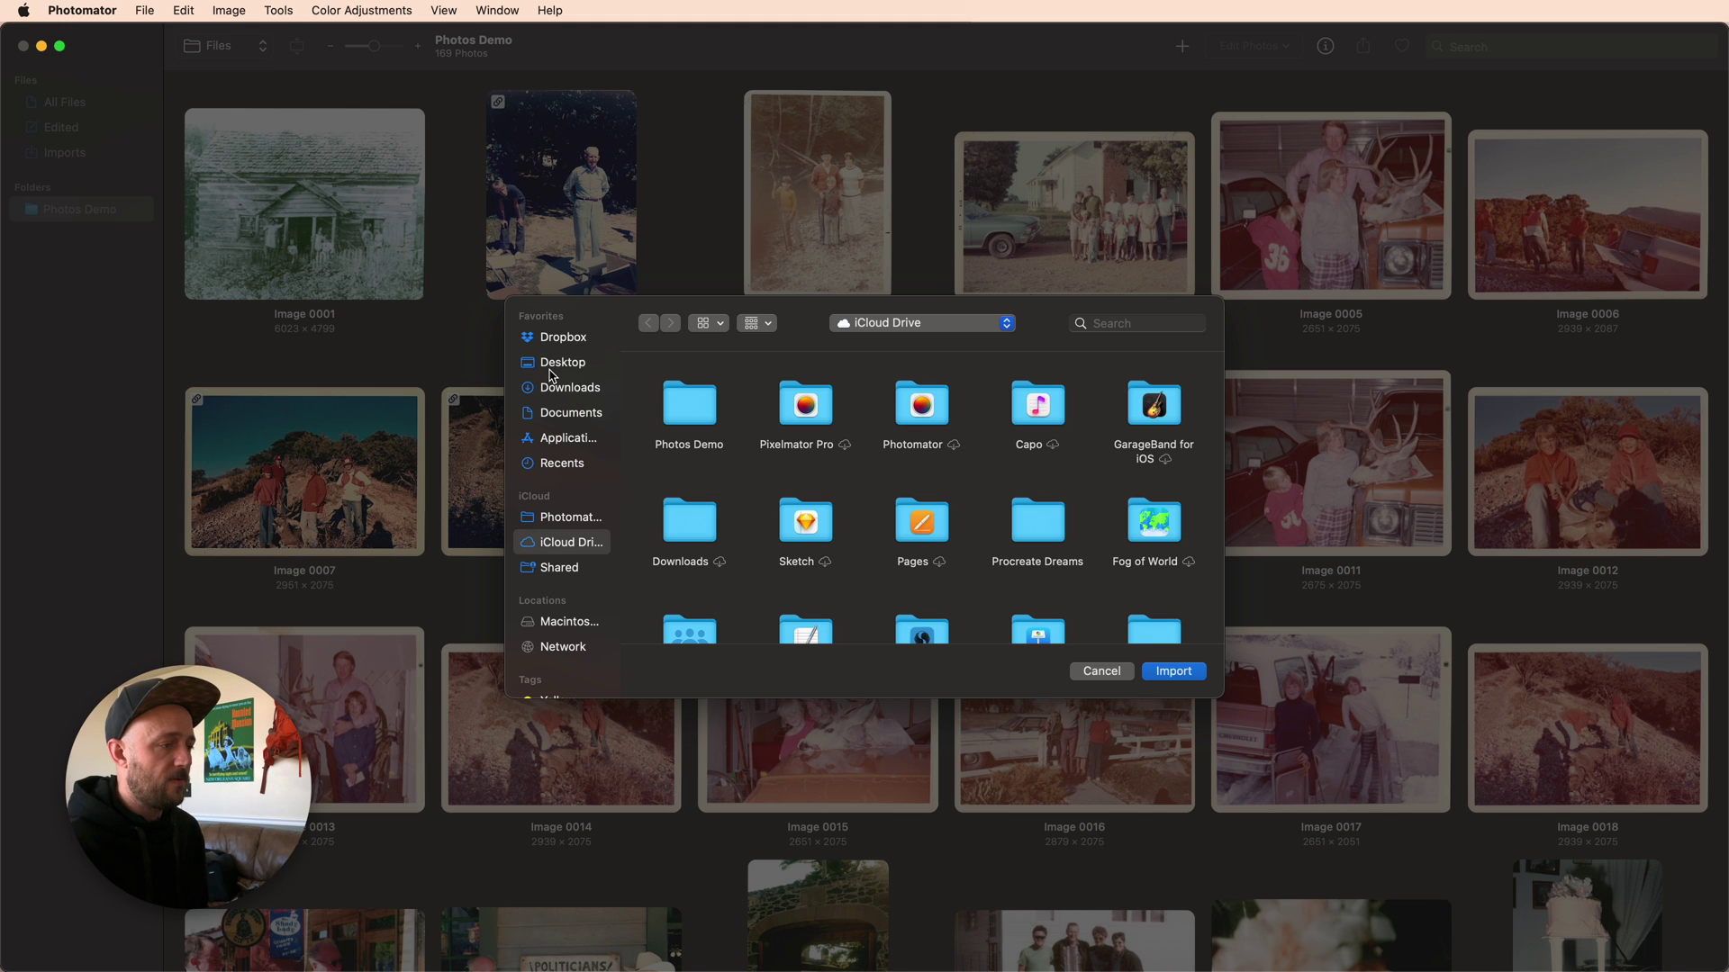
Dismiss the import dialog and open Photomator Settings to the Files options with Modify originals
{"action": "key", "text": "Escape"}
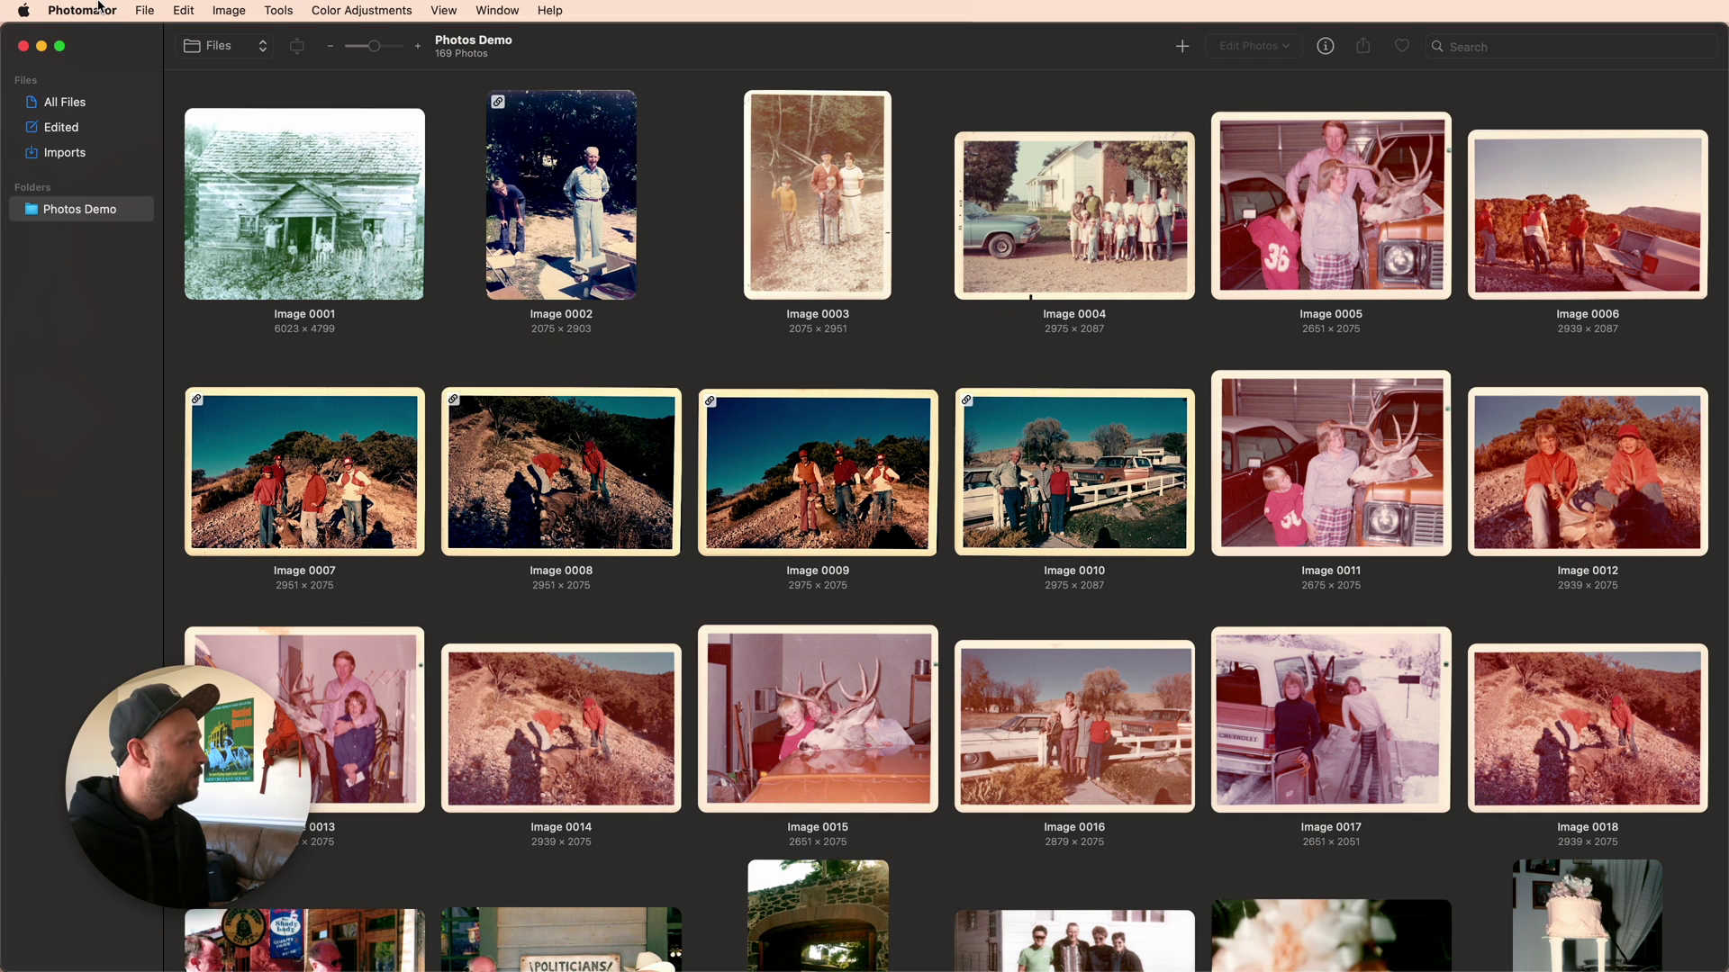
{"action": "left_click", "coordinate": [99, 7]}
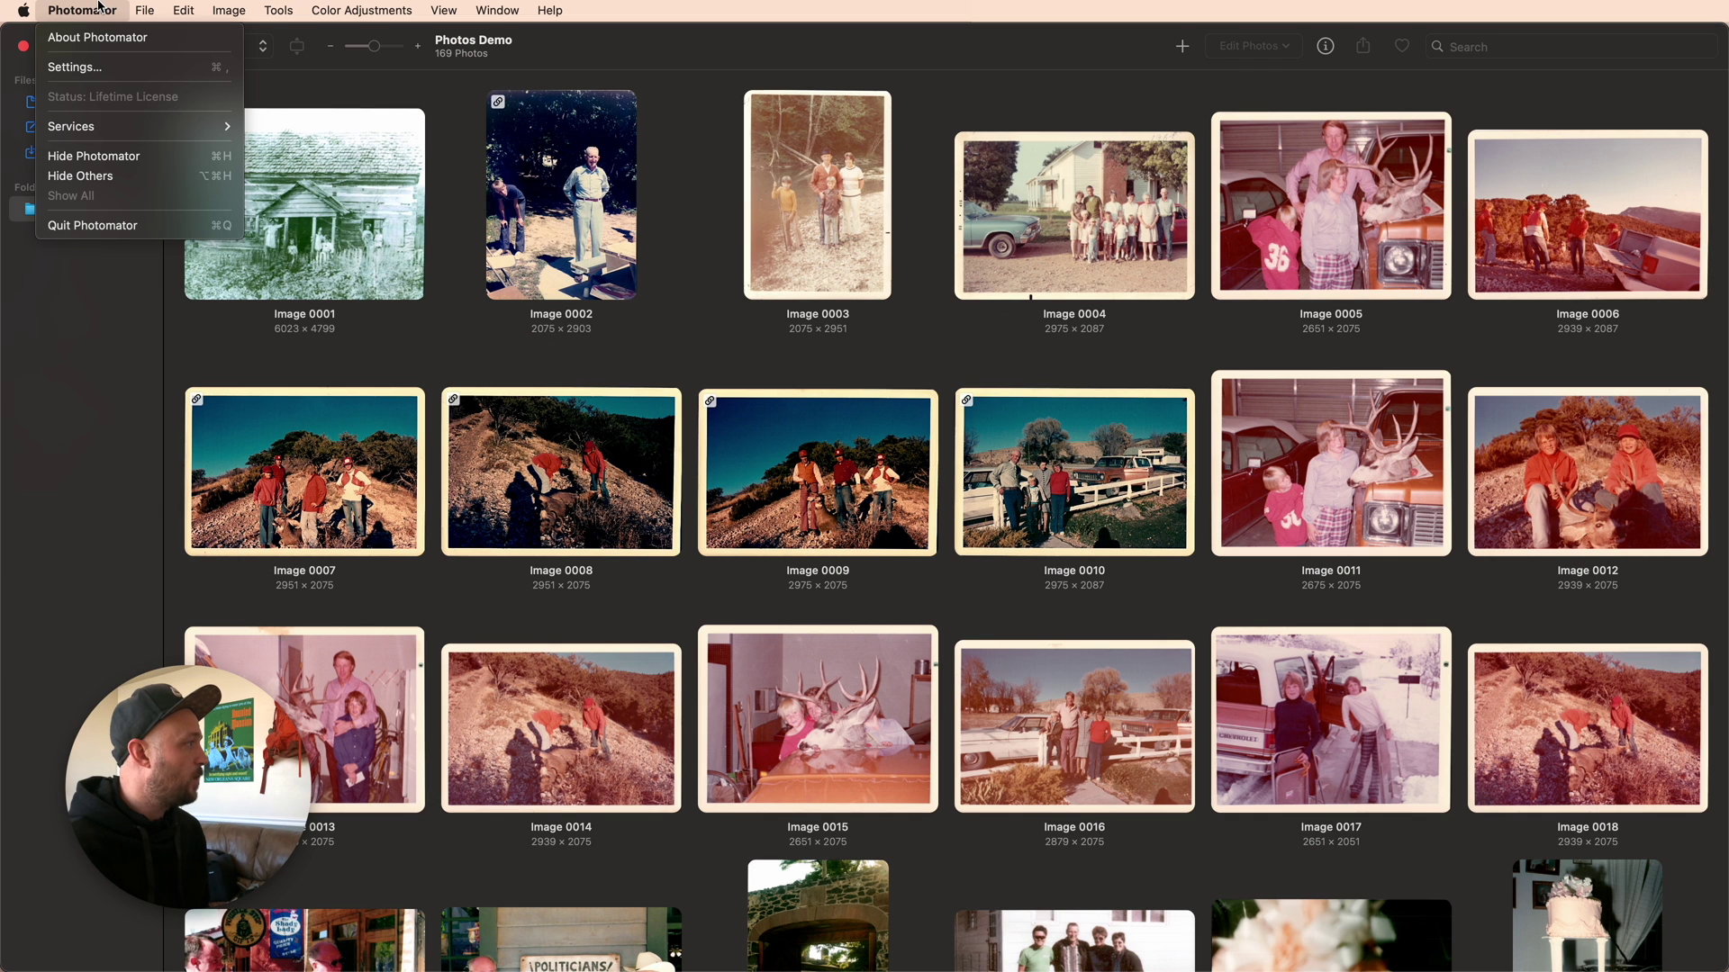
{"action": "left_click", "coordinate": [108, 69]}
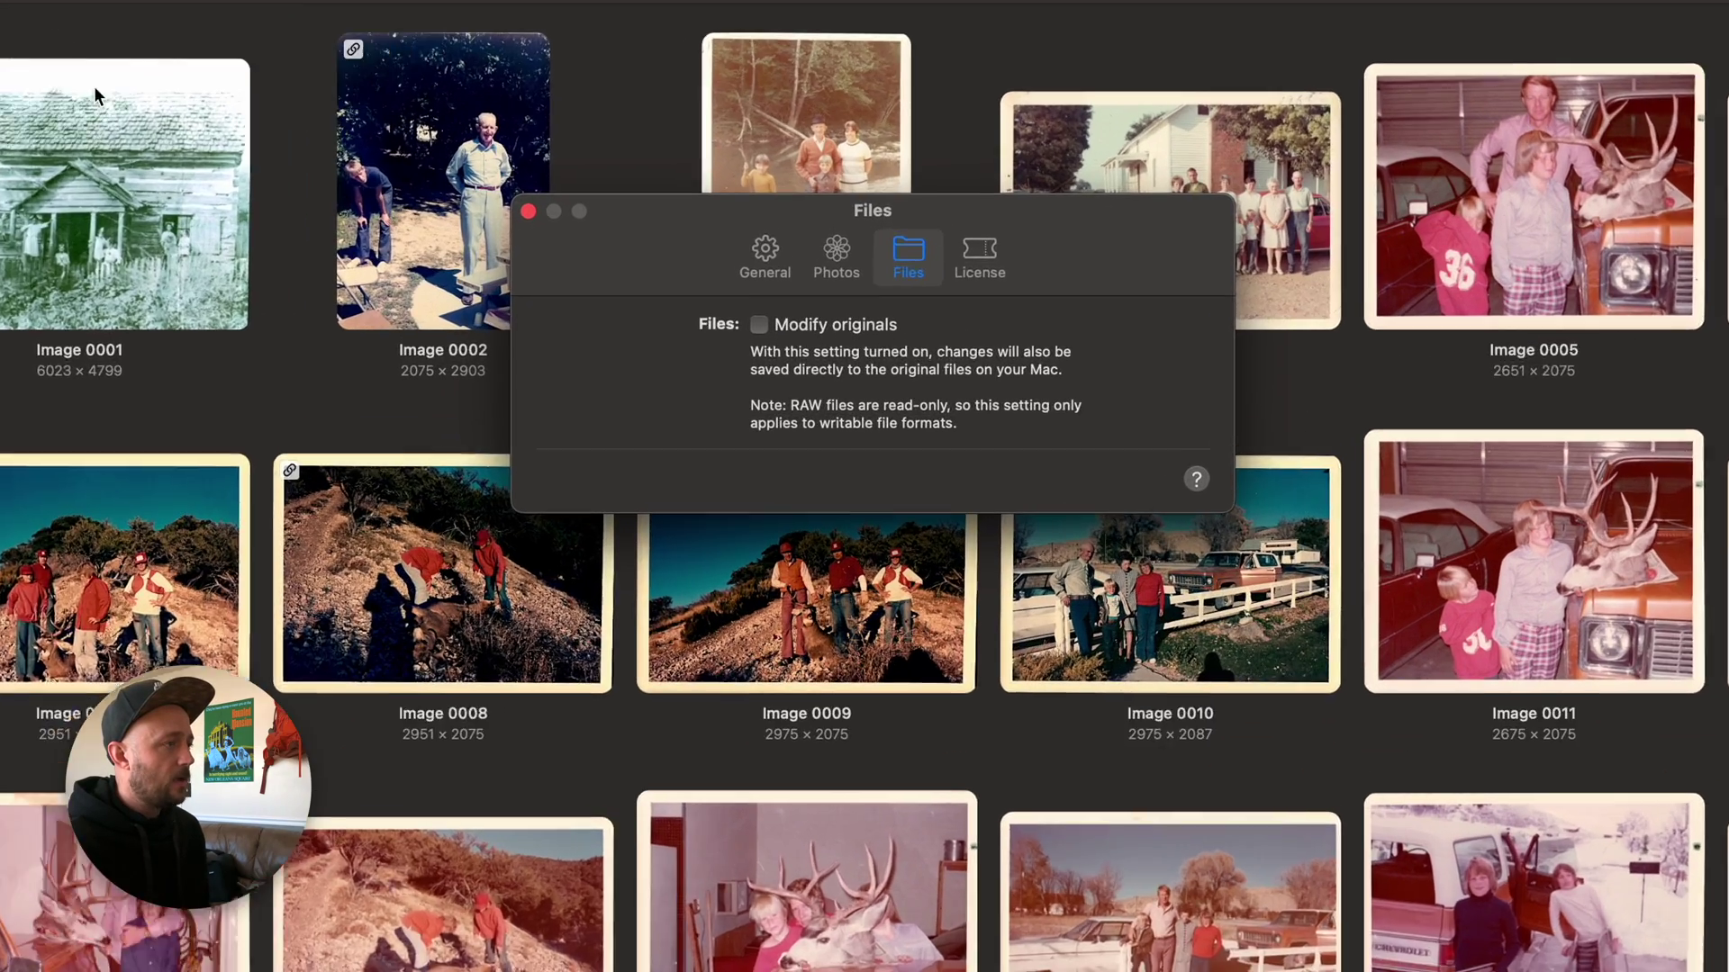